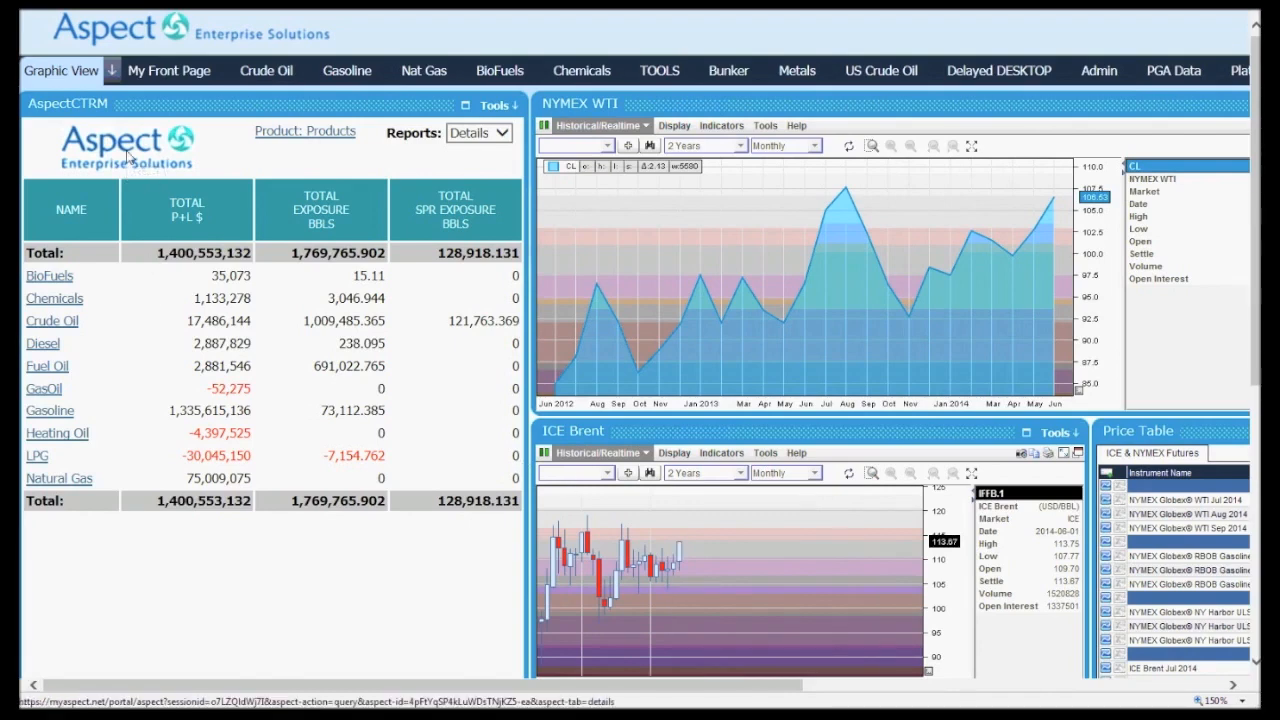
Open the CTRM details, review the Eagle Ford Shale strategy's positions, and bring up its OLAP Financial report
click(129, 156)
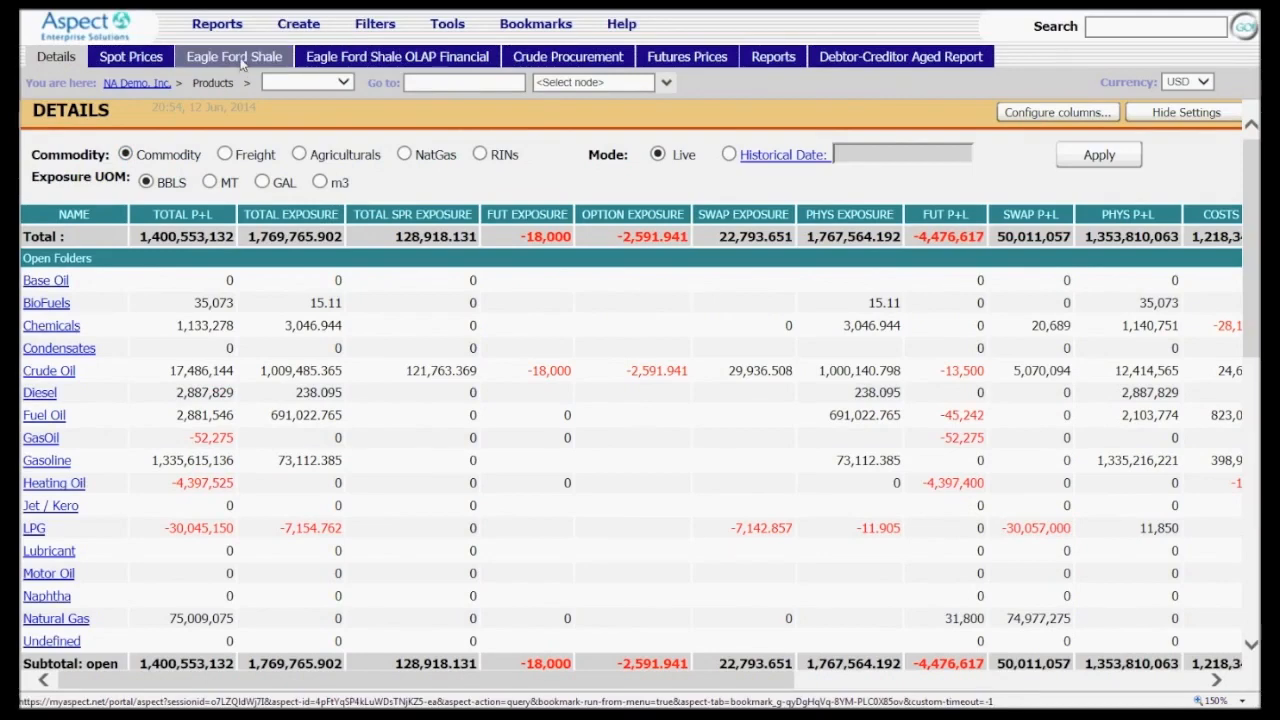
click(236, 57)
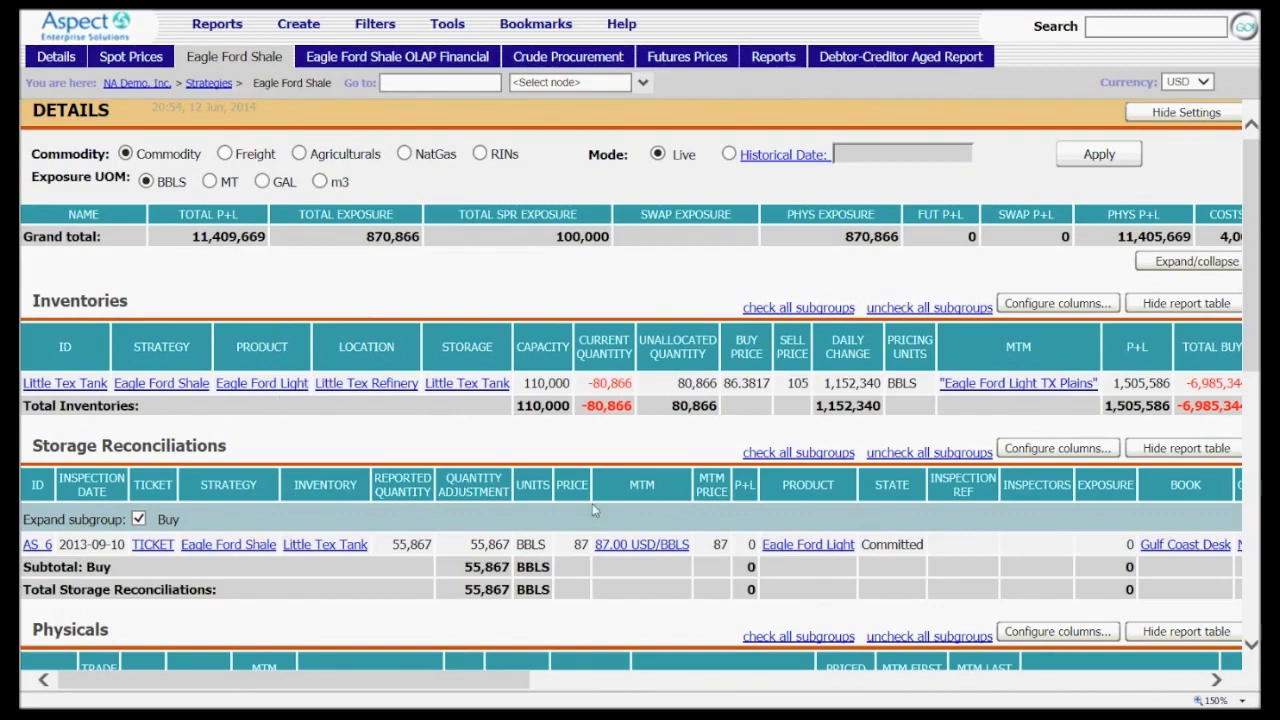
mouse_move(1252, 310)
mouse_down()
mouse_move(1222, 482)
mouse_move(1198, 513)
mouse_move(1255, 307)
mouse_up()
click(365, 57)
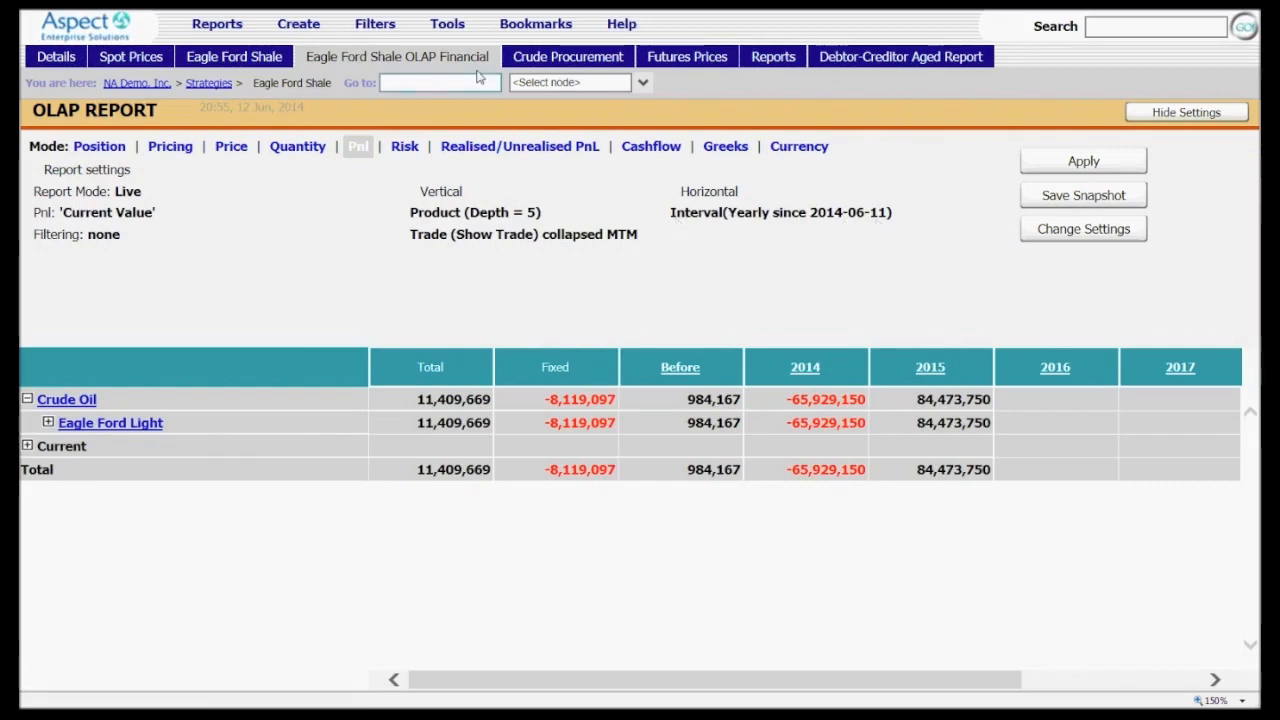
Enter Scenario Analysis mode with the EFS Backwardation scenario
click(458, 27)
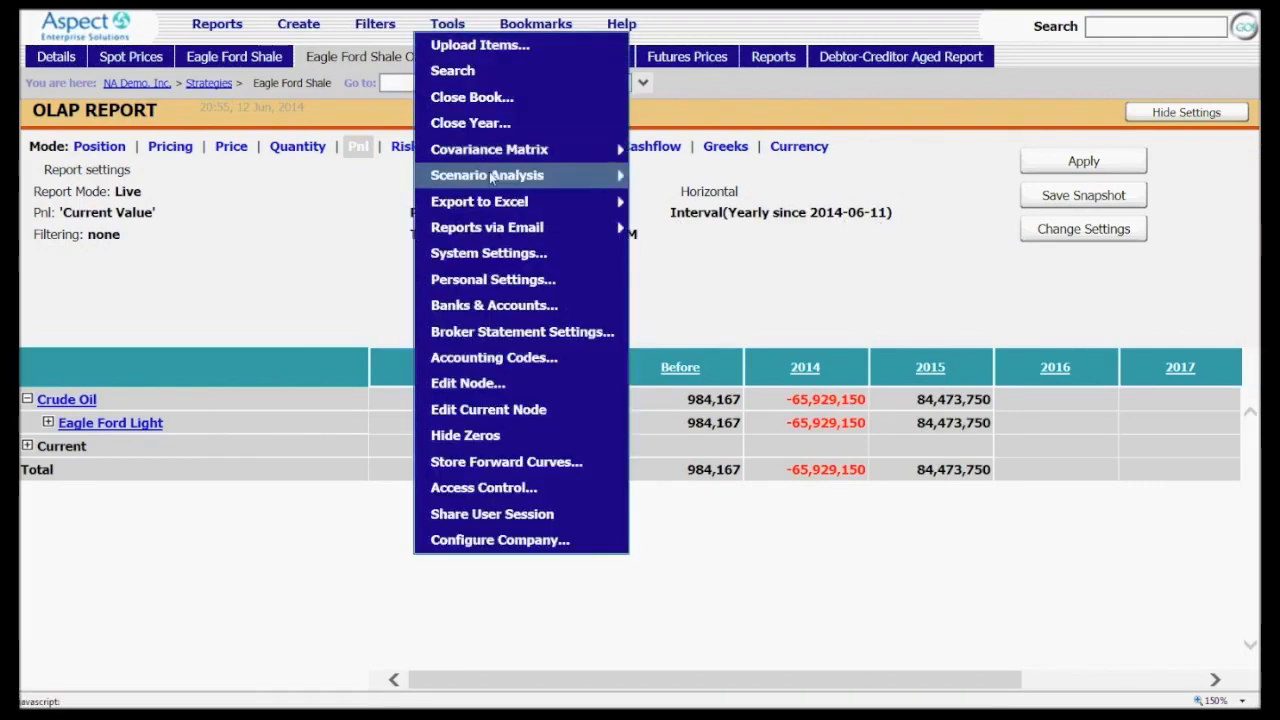
mouse_move(491, 177)
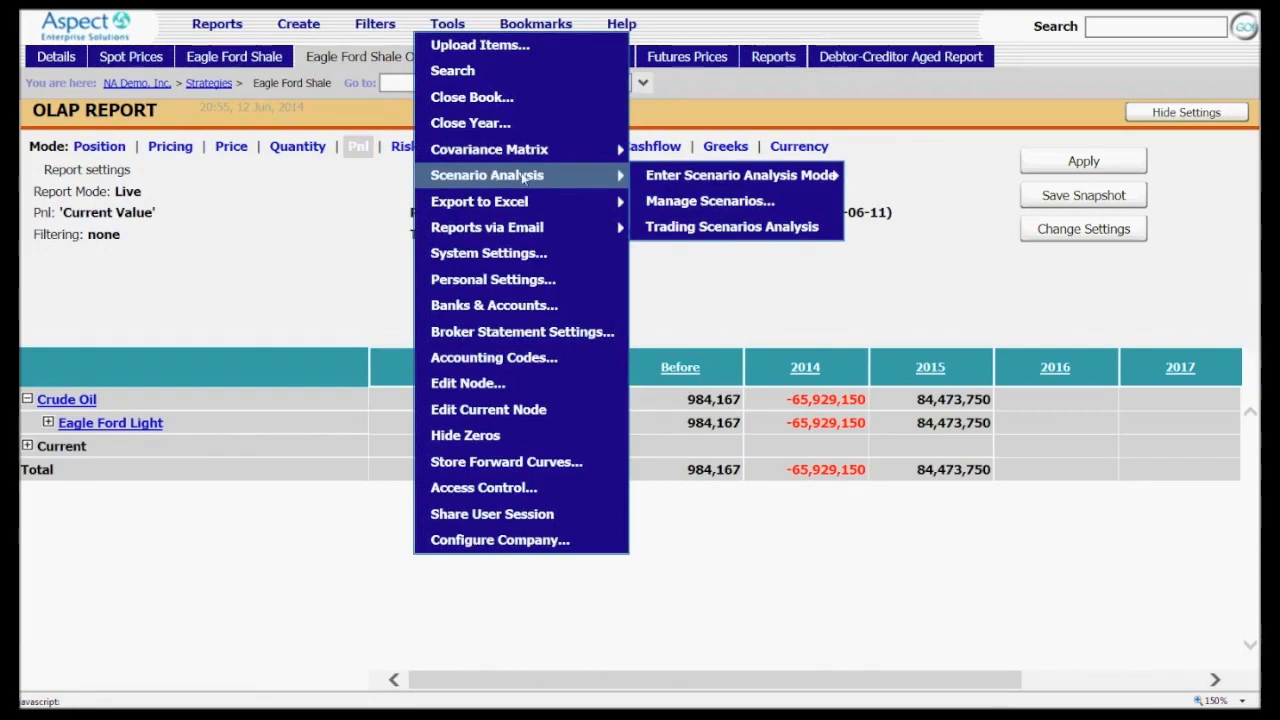
mouse_move(690, 180)
click(922, 201)
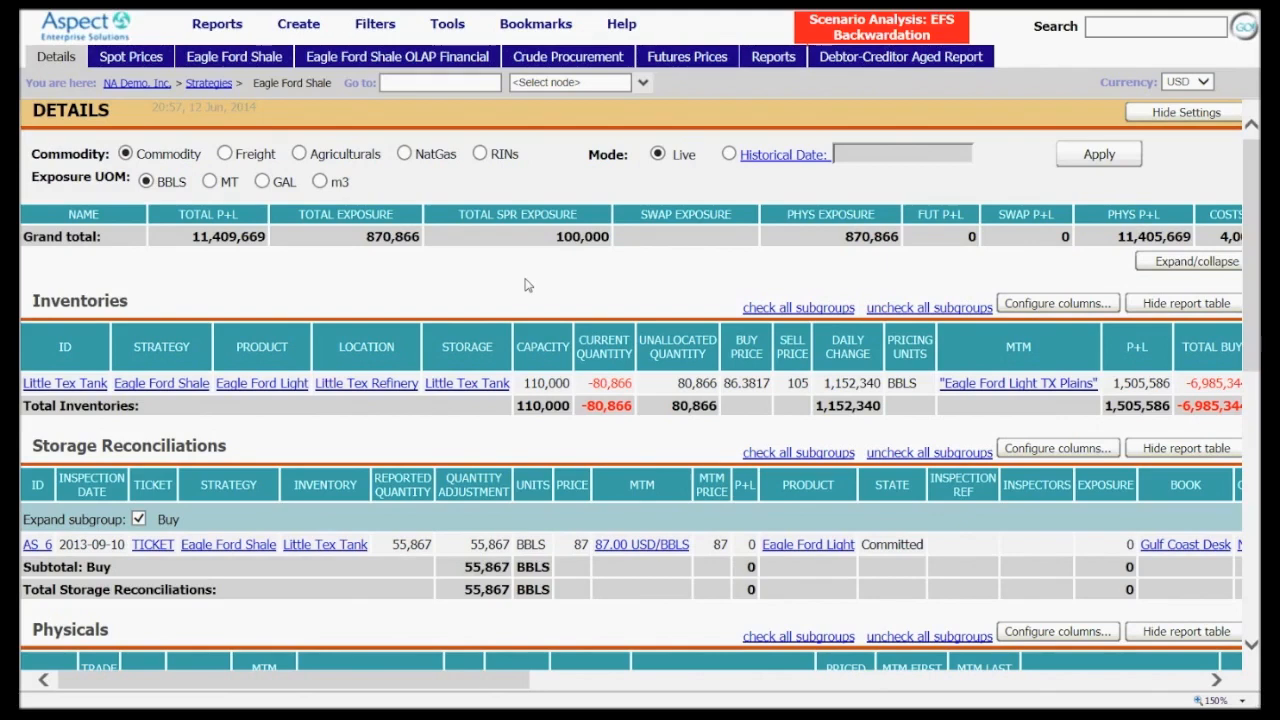
Open the pricing scenario configuration and start a graphical change of the Eagle Ford Light TX Plains forward prices
click(218, 26)
mouse_move(236, 128)
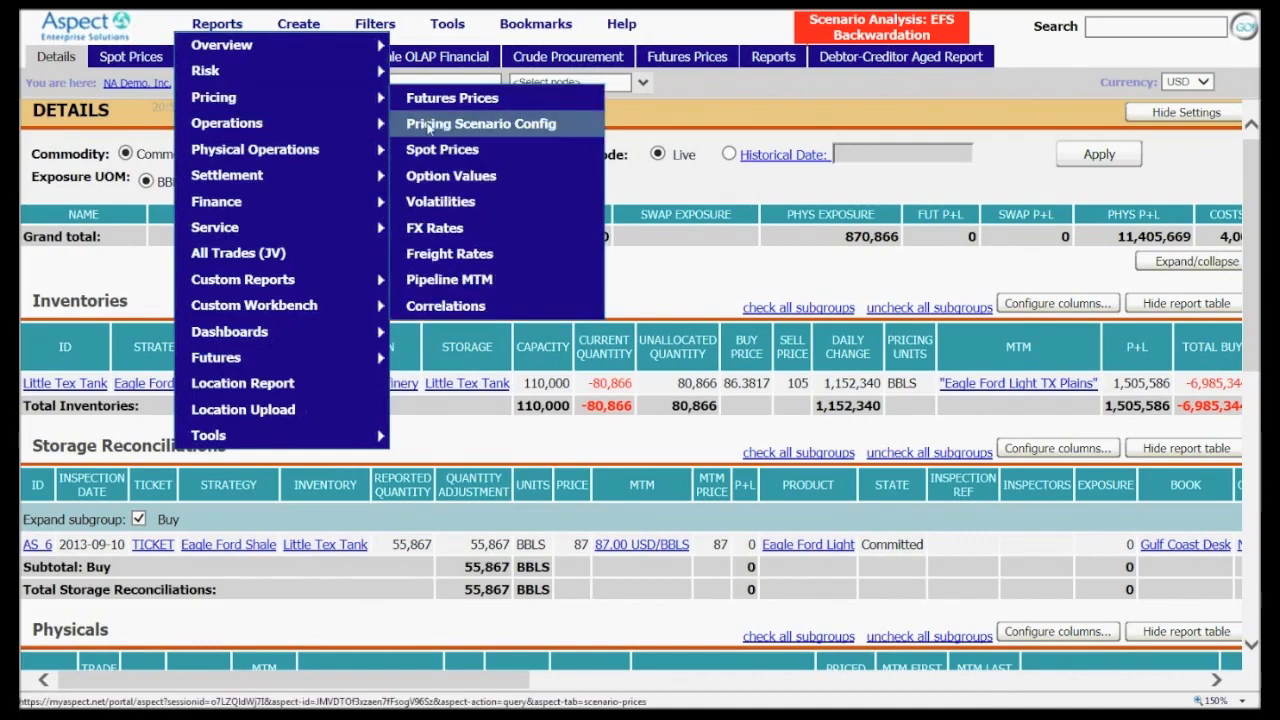
click(428, 124)
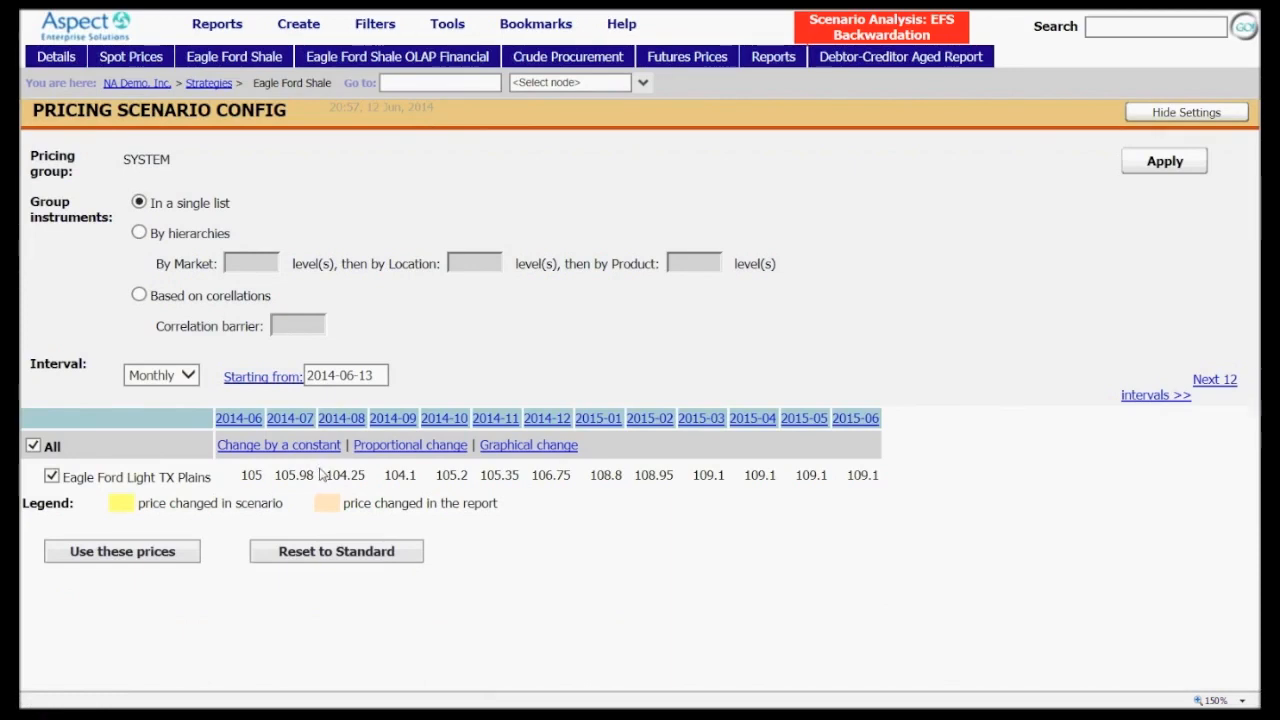
click(503, 450)
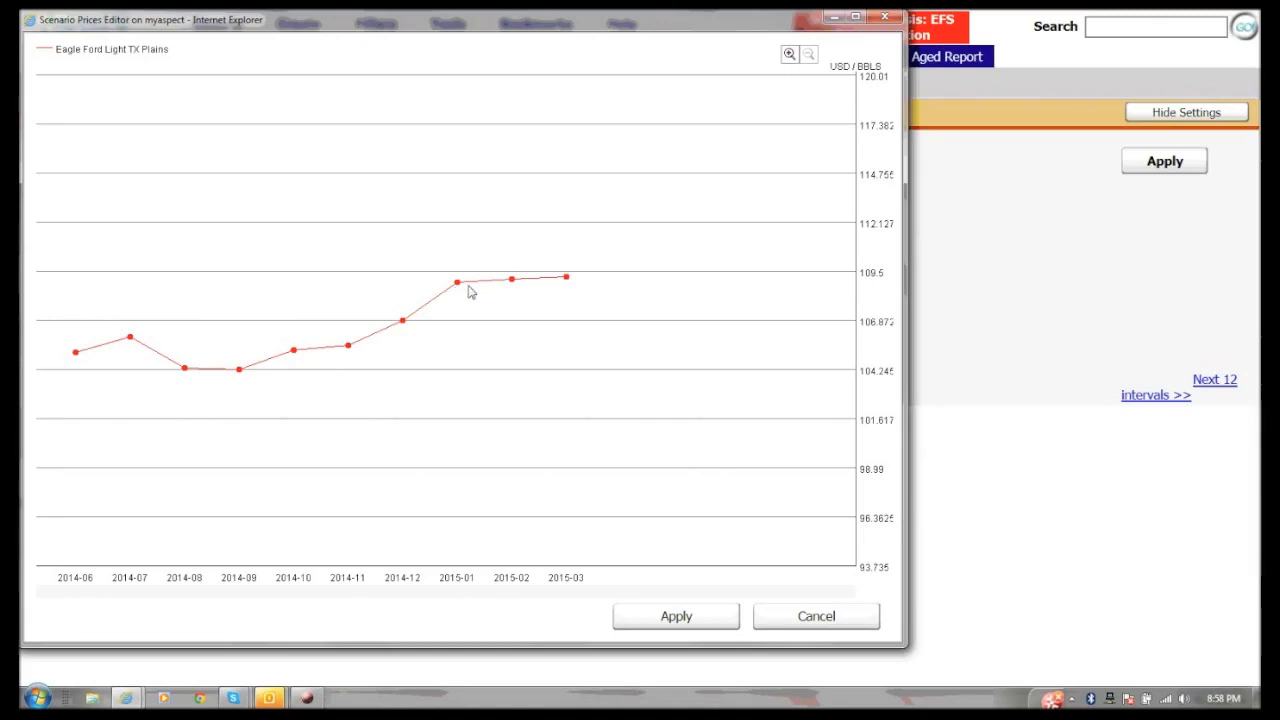
Lower the forward curve graphically to about 102.95 for 2014-11, 101.45 for 2014-12 and 99.58 for 2015-01
mouse_move(347, 347)
drag(348, 348, 352, 398)
mouse_move(403, 325)
drag(403, 325, 440, 433)
mouse_move(460, 288)
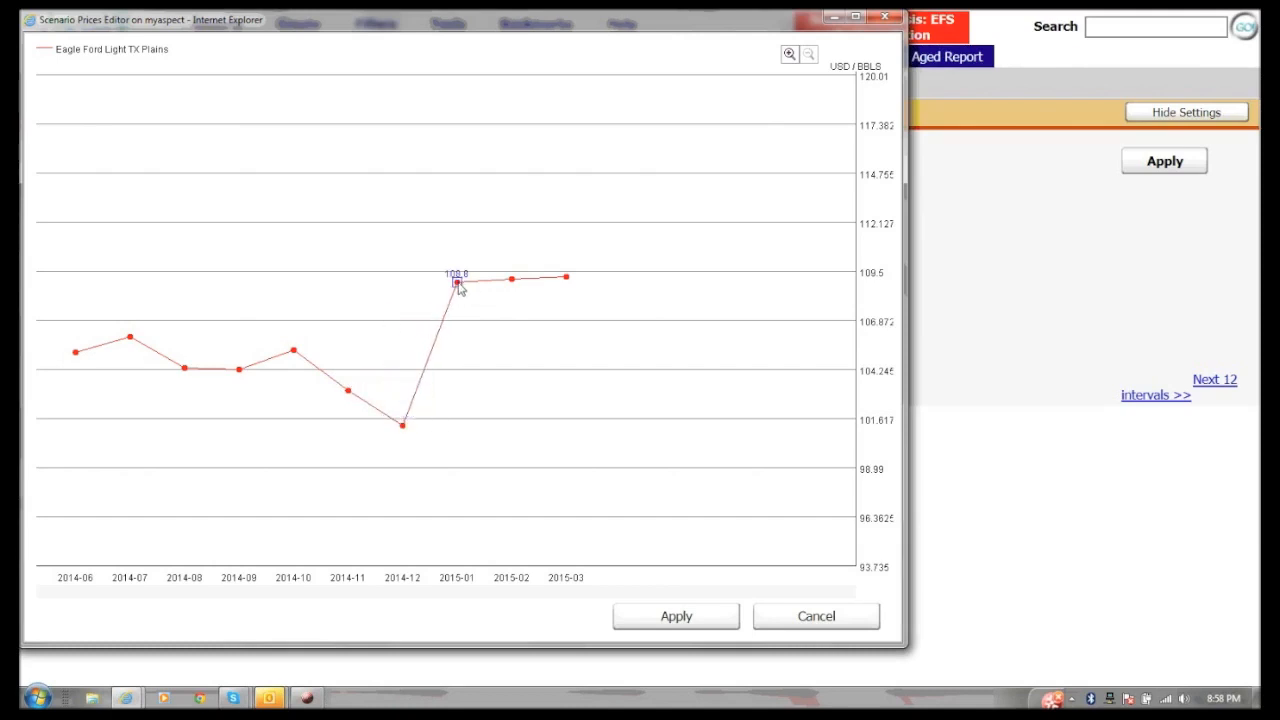
drag(462, 299, 518, 464)
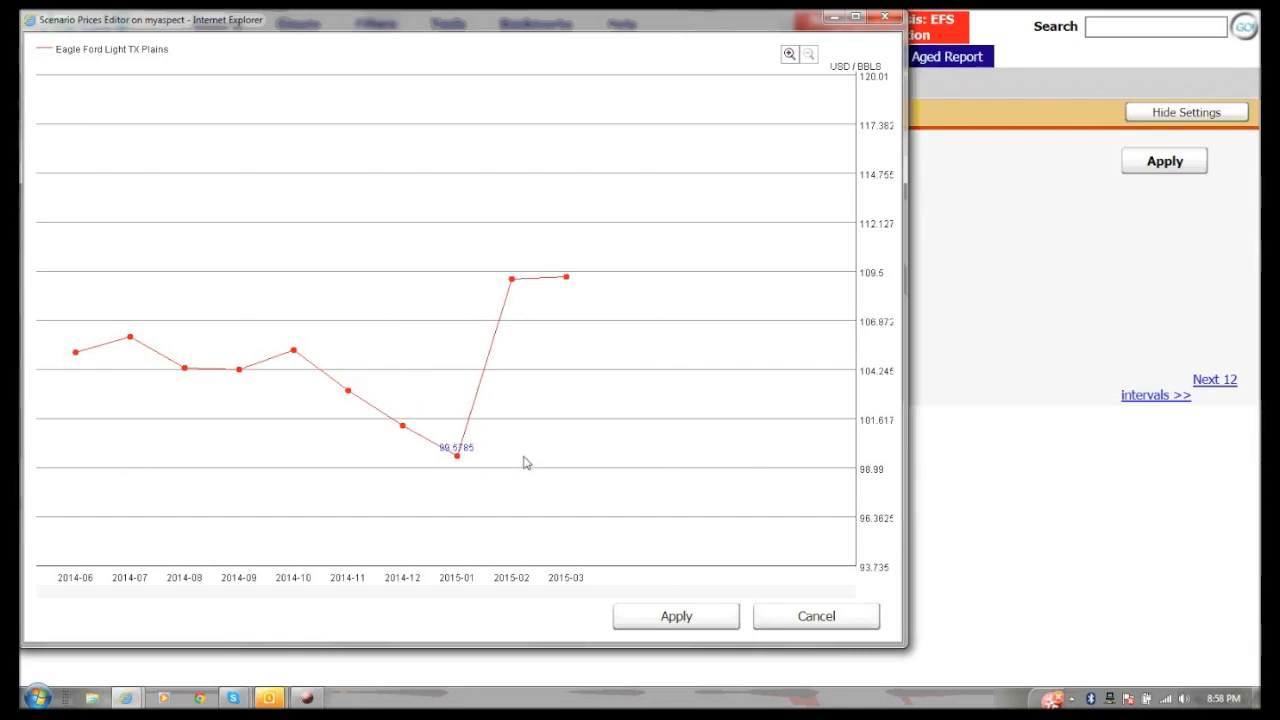
Lower 2015-02 to about 98.71 and 2015-03 to about 98.46, apply the curve, and save these prices to the scenario
mouse_move(511, 281)
drag(511, 281, 600, 478)
mouse_move(568, 281)
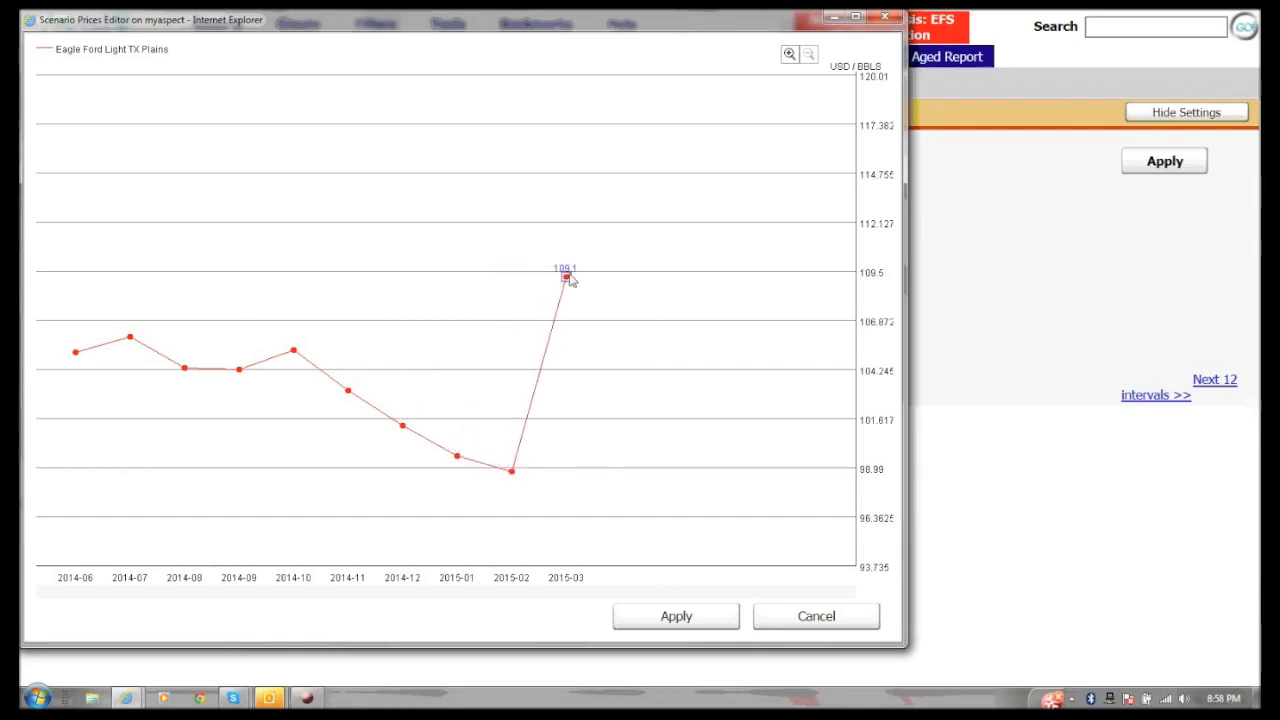
drag(568, 281, 655, 484)
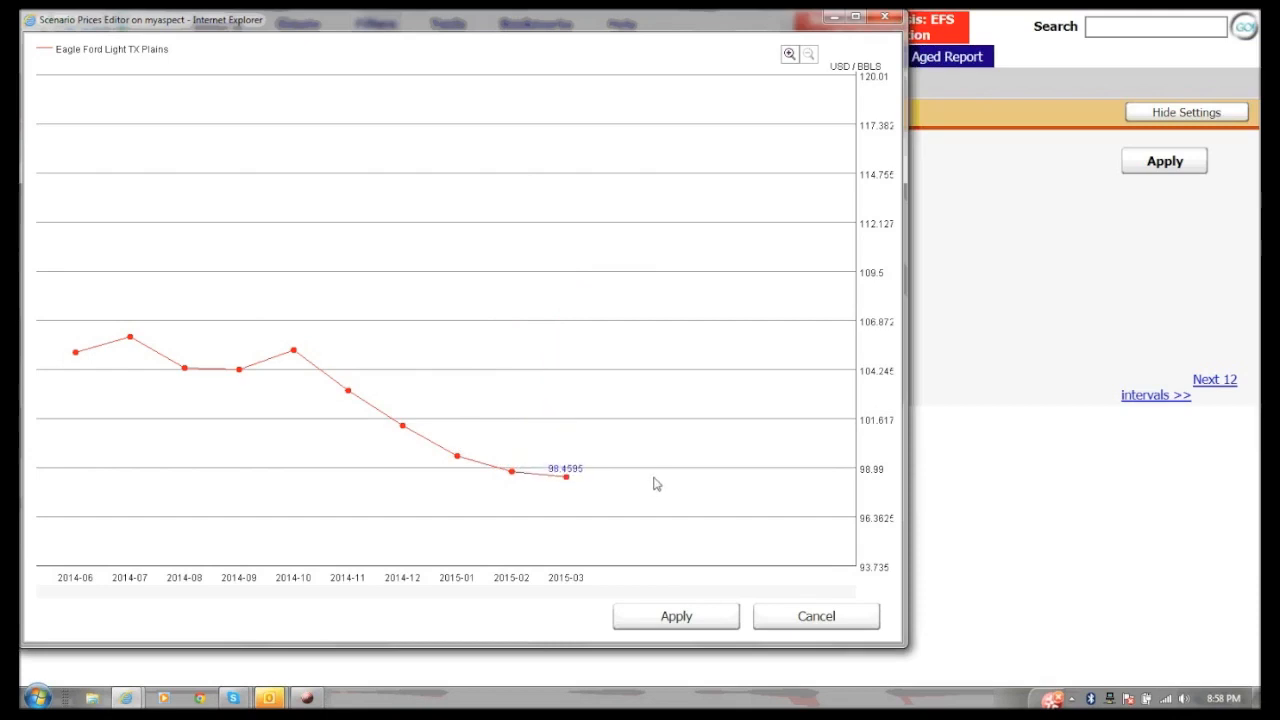
click(650, 622)
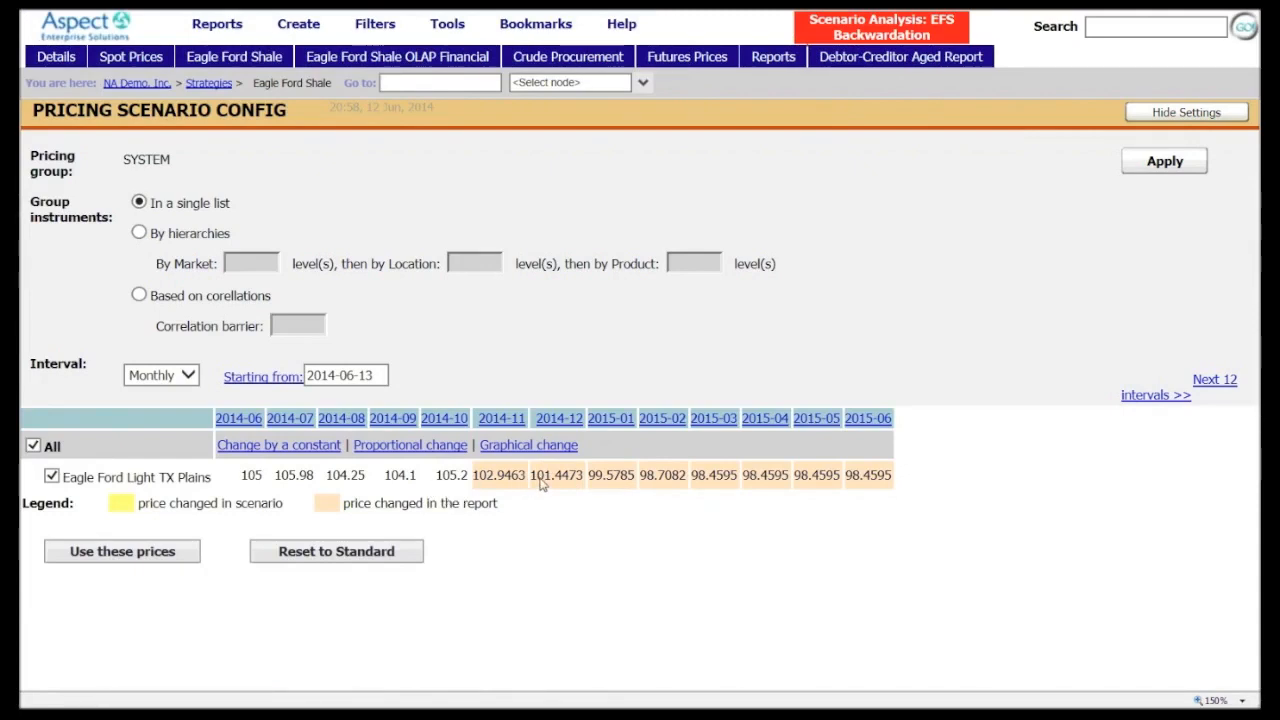
click(180, 565)
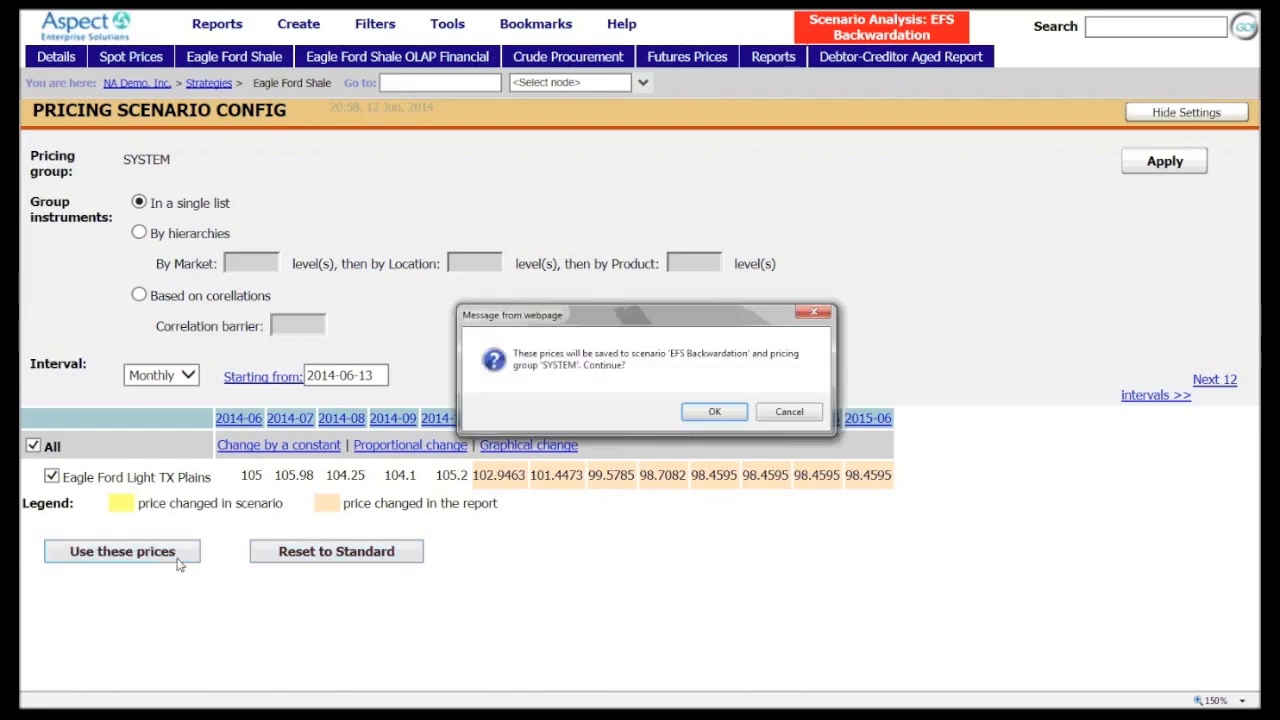
click(710, 412)
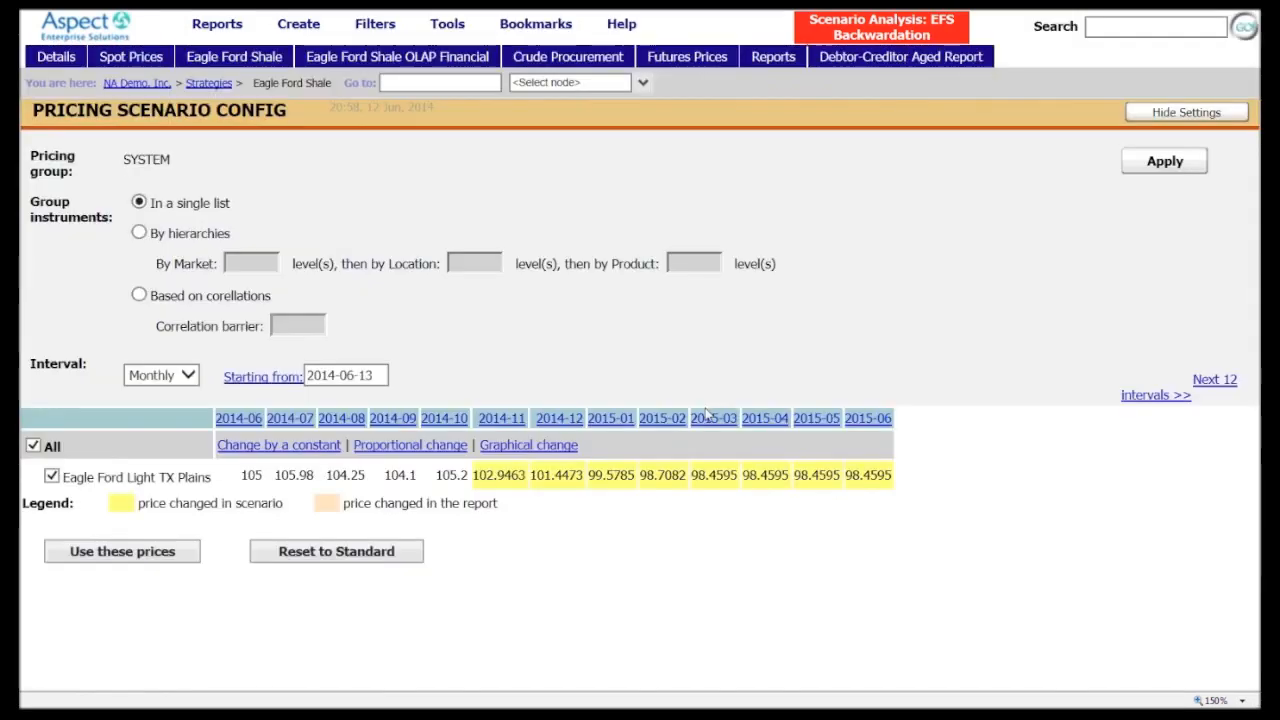
Review the Eagle Ford Shale details under the scenario and drill its OLAP Financial report down to months from 2015 Q1
click(232, 58)
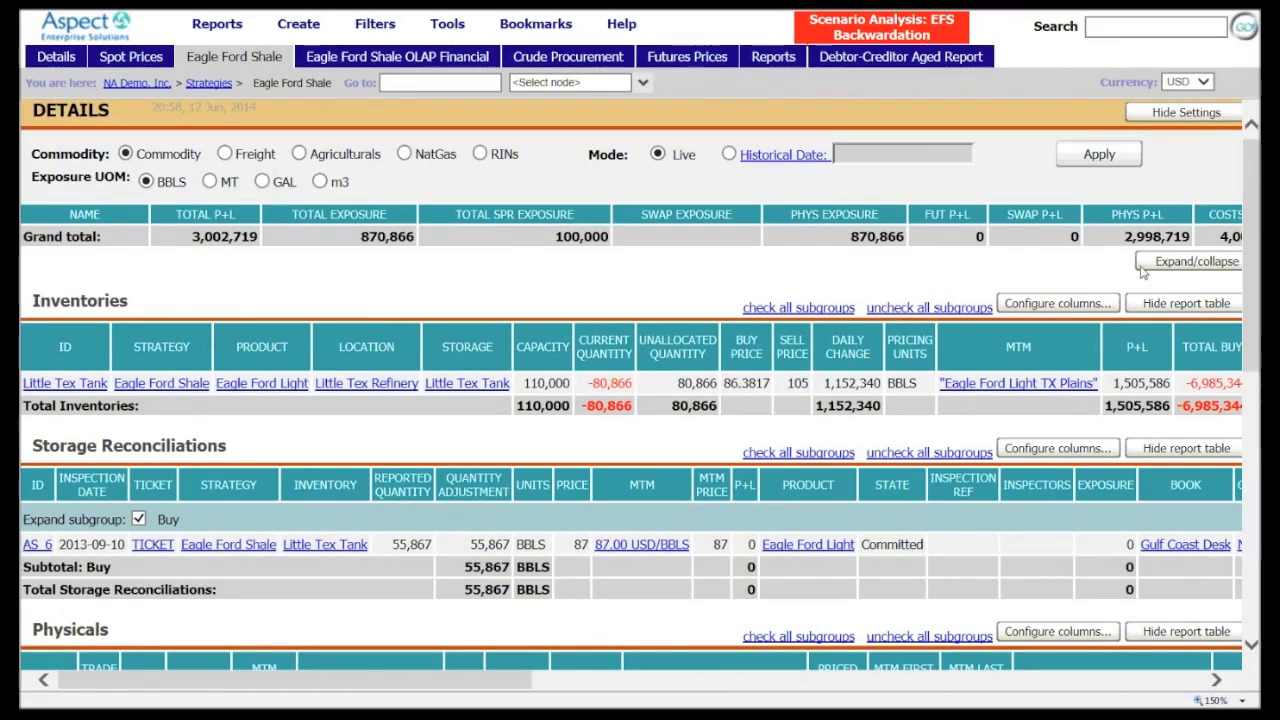
mouse_move(1250, 354)
mouse_down()
mouse_move(1228, 432)
mouse_move(1236, 335)
mouse_up()
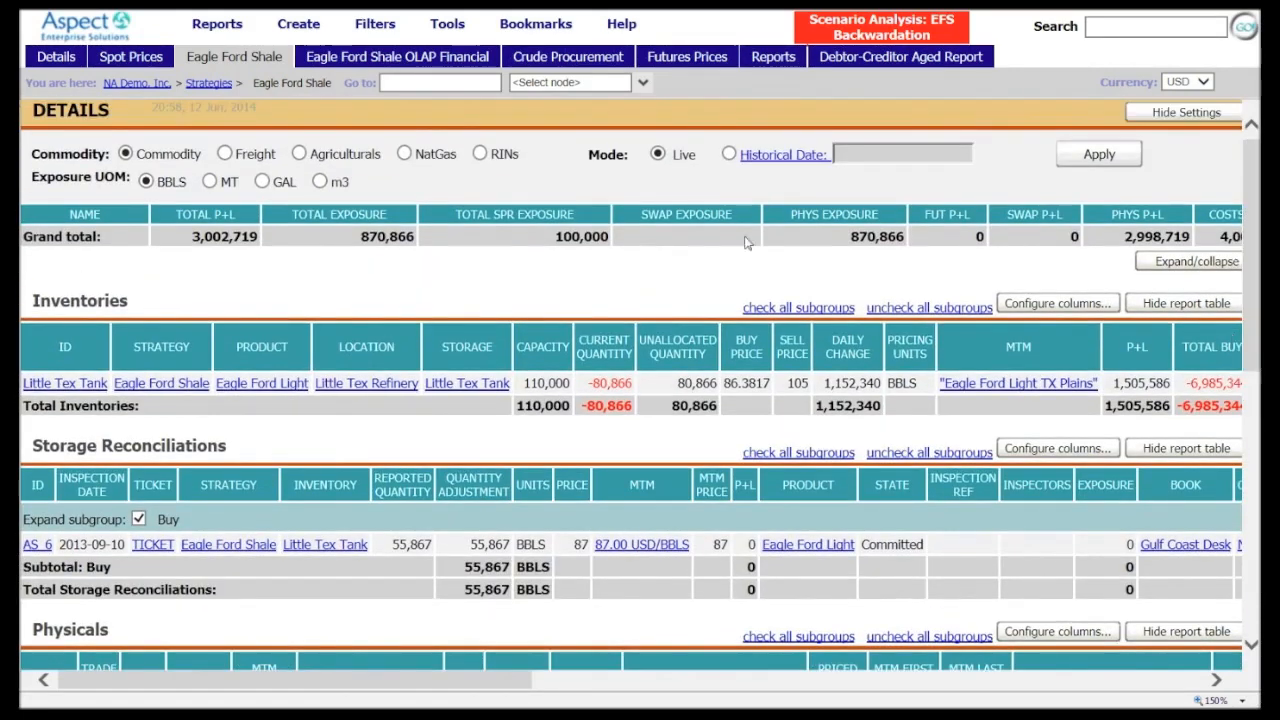
click(441, 59)
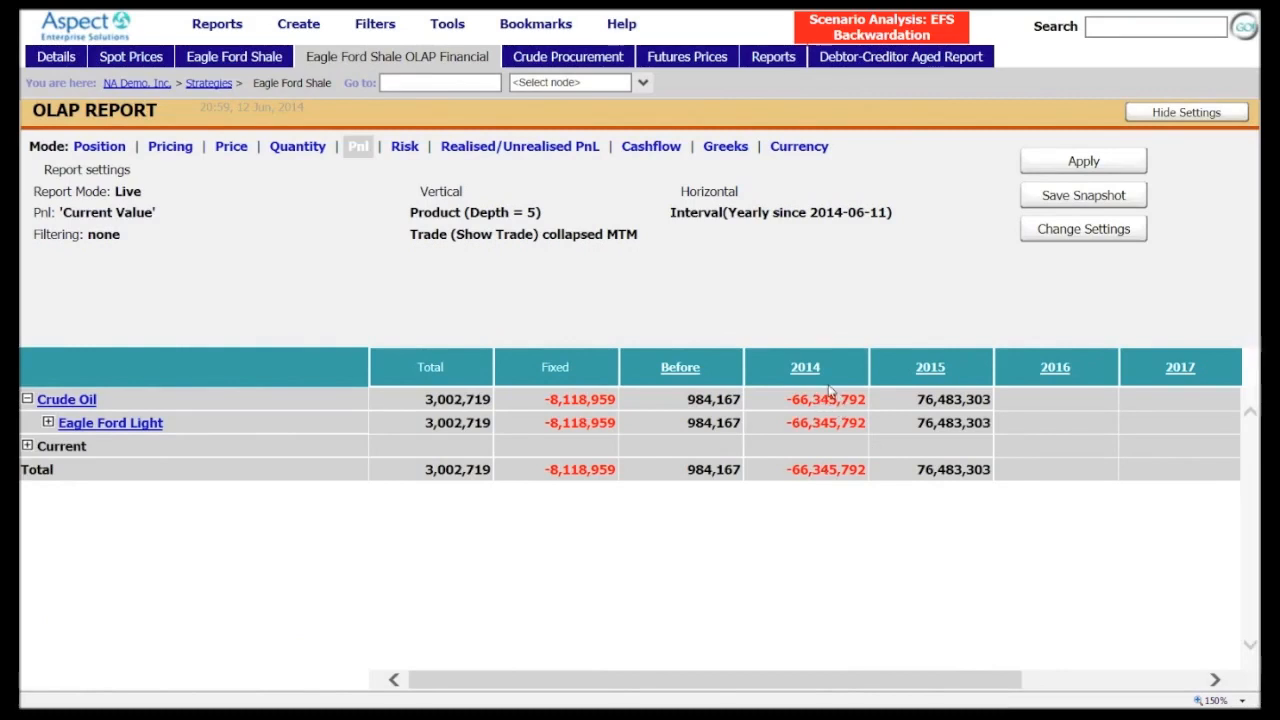
click(922, 367)
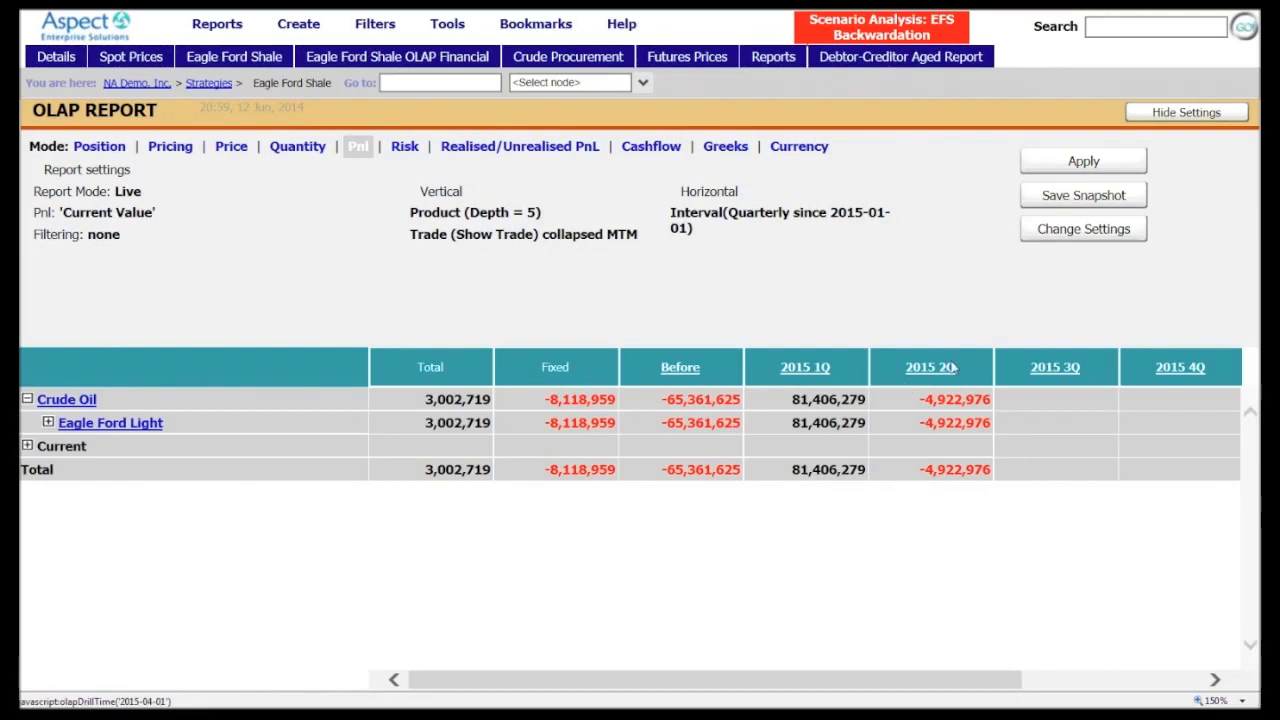
click(803, 368)
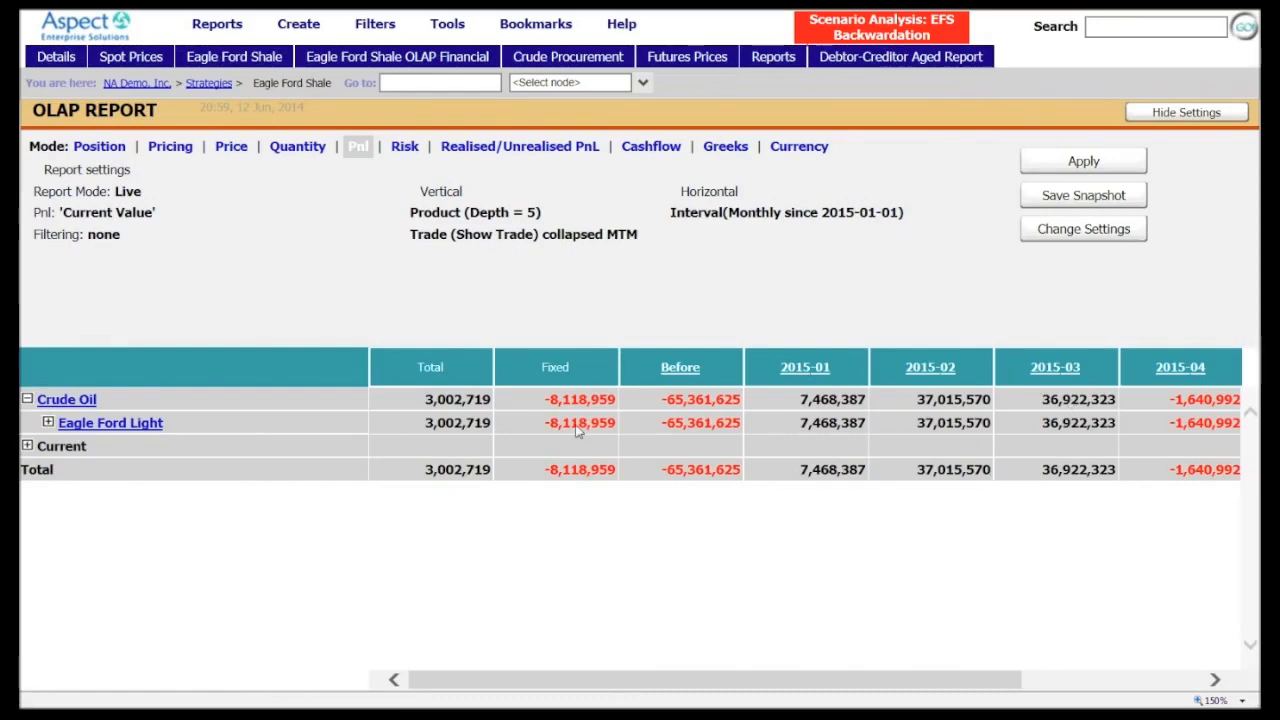
Expand Eagle Ford Light into its individual trades and hide the report settings to examine the monthly P&L
click(47, 423)
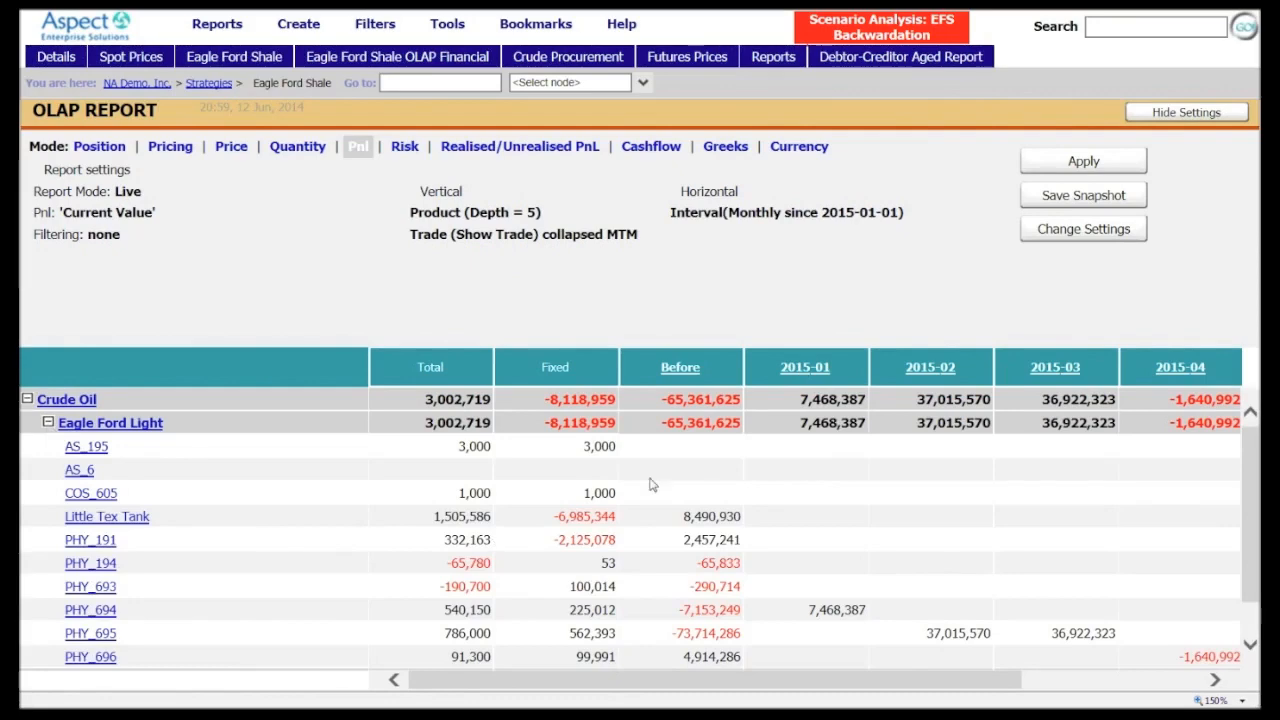
drag(1250, 441, 1245, 486)
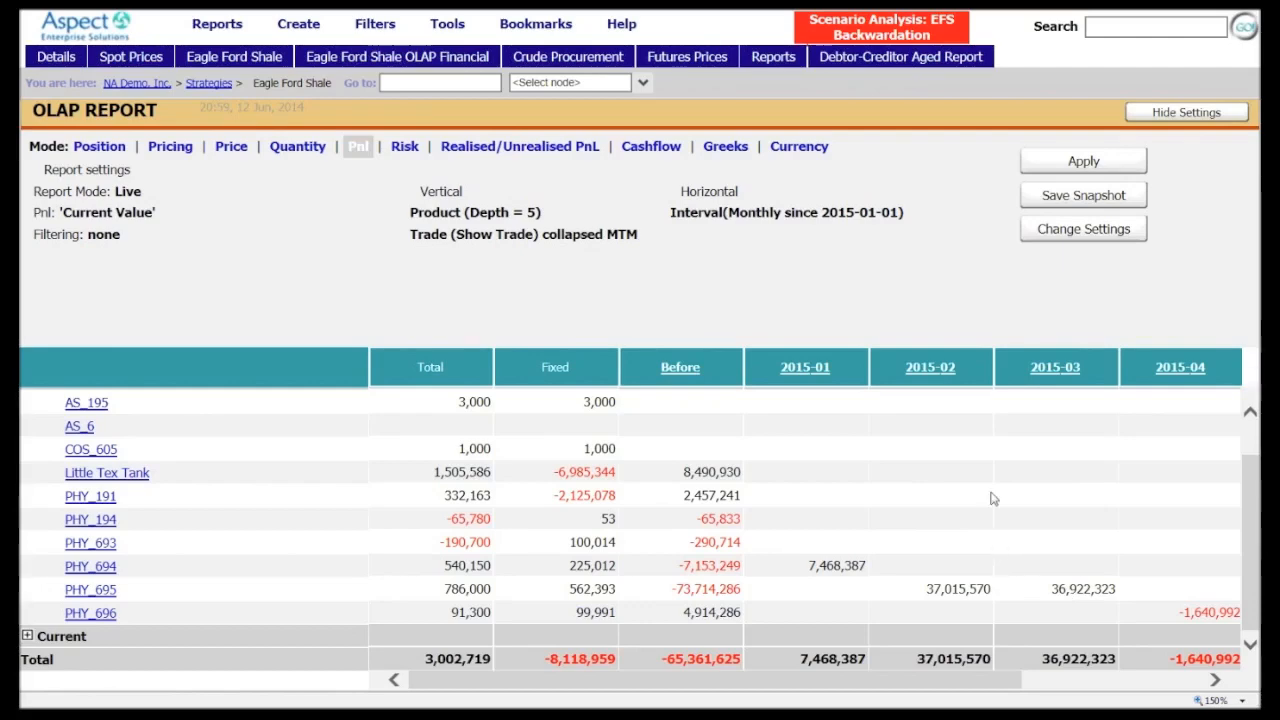
click(1175, 114)
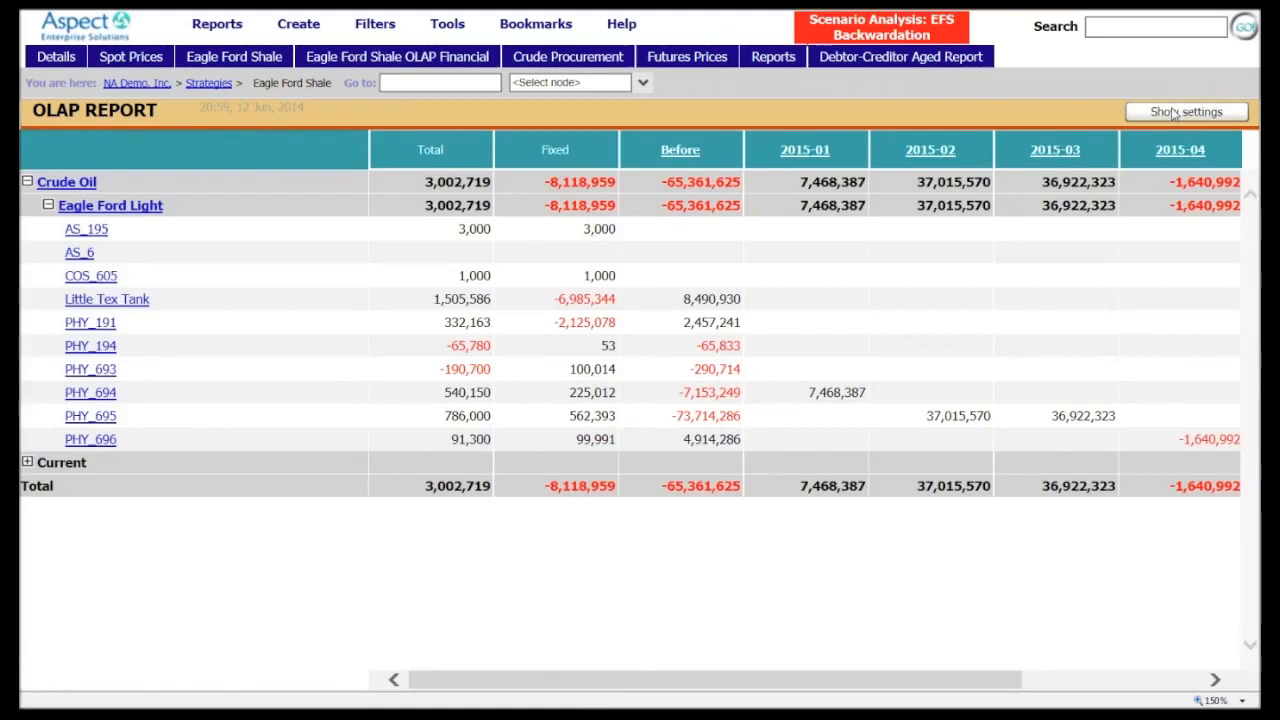
Exit Scenario Analysis mode
click(536, 24)
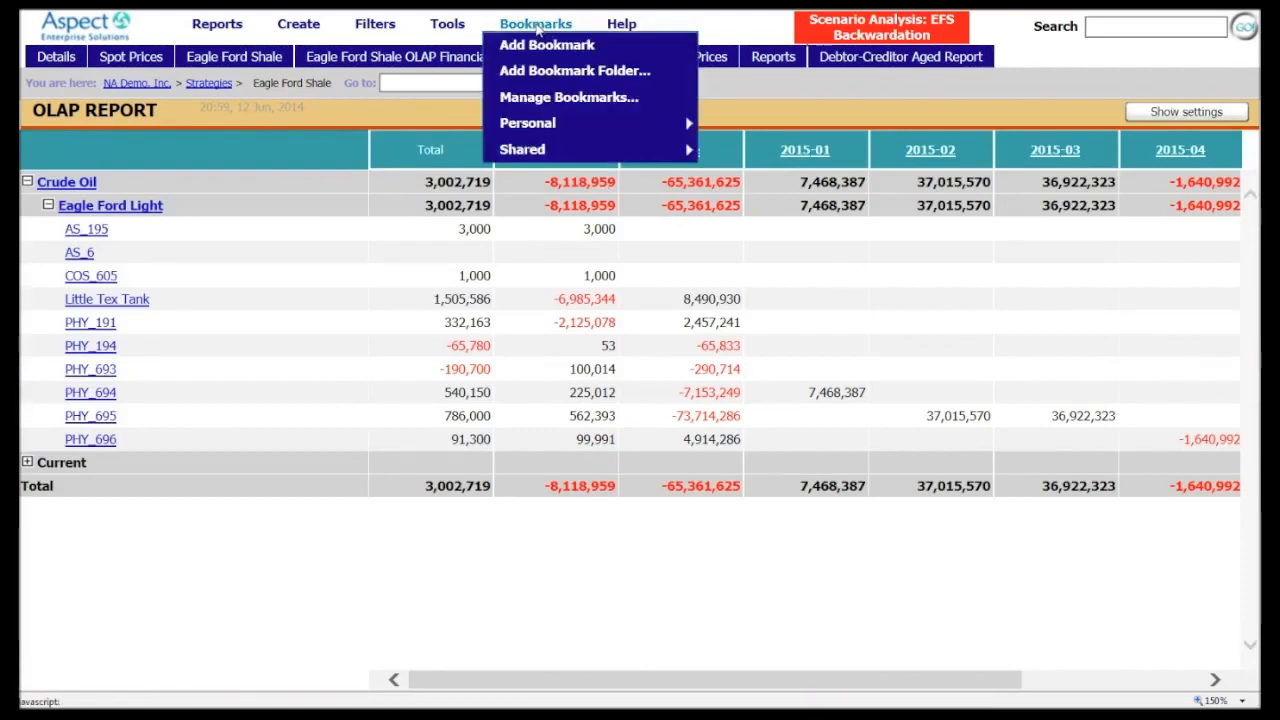
click(448, 24)
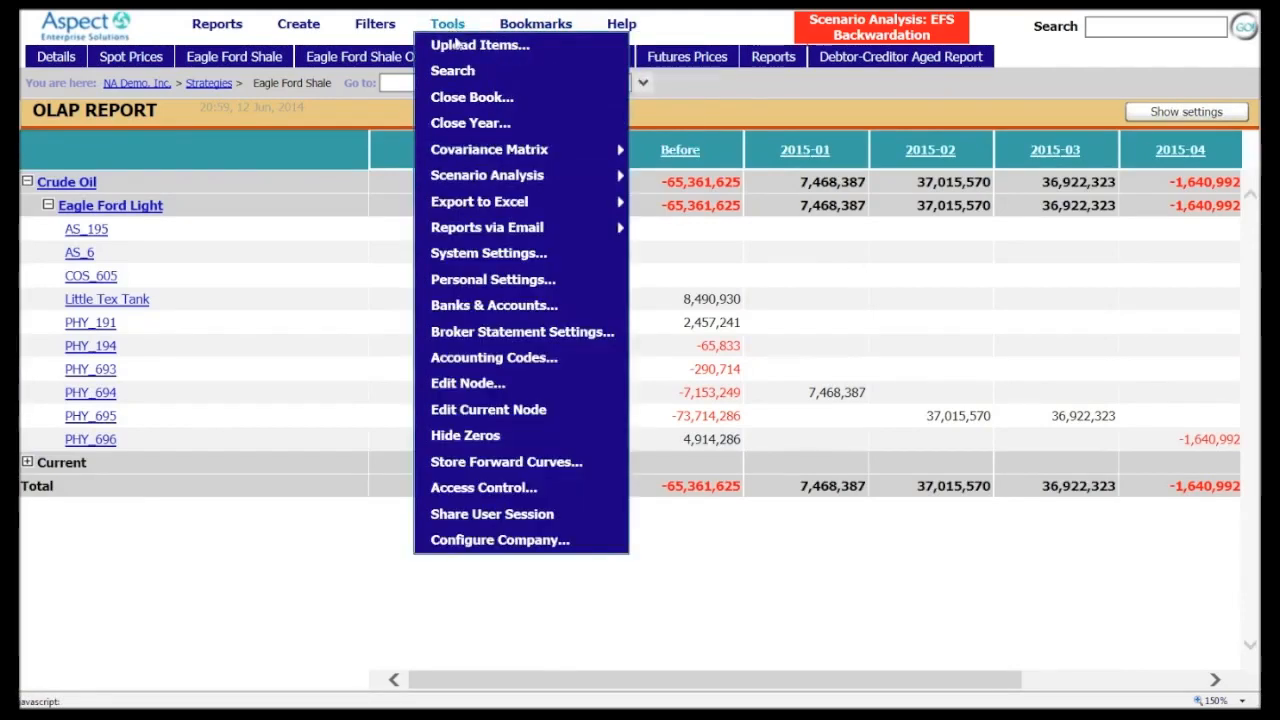
mouse_move(490, 152)
mouse_move(493, 176)
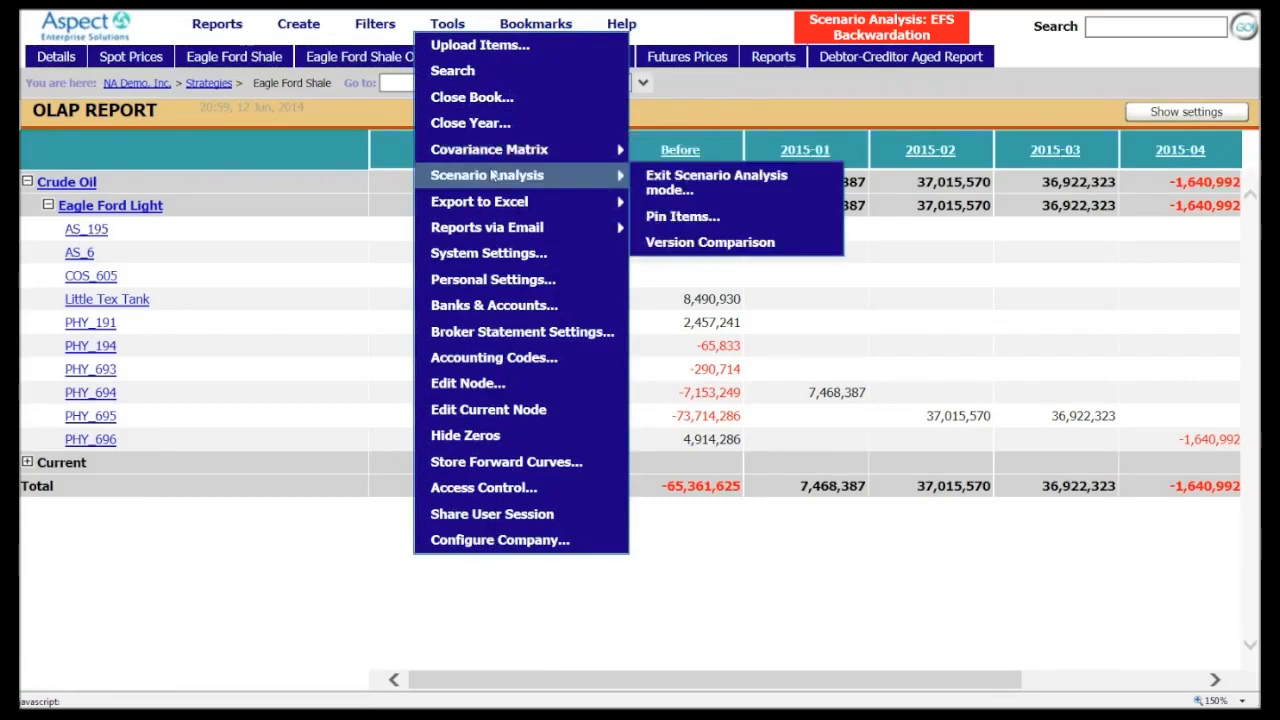
click(687, 180)
Open the Trading Scenarios Analysis report to compare the P&L and exposure of the Eagle Ford Shale scenarios
click(448, 23)
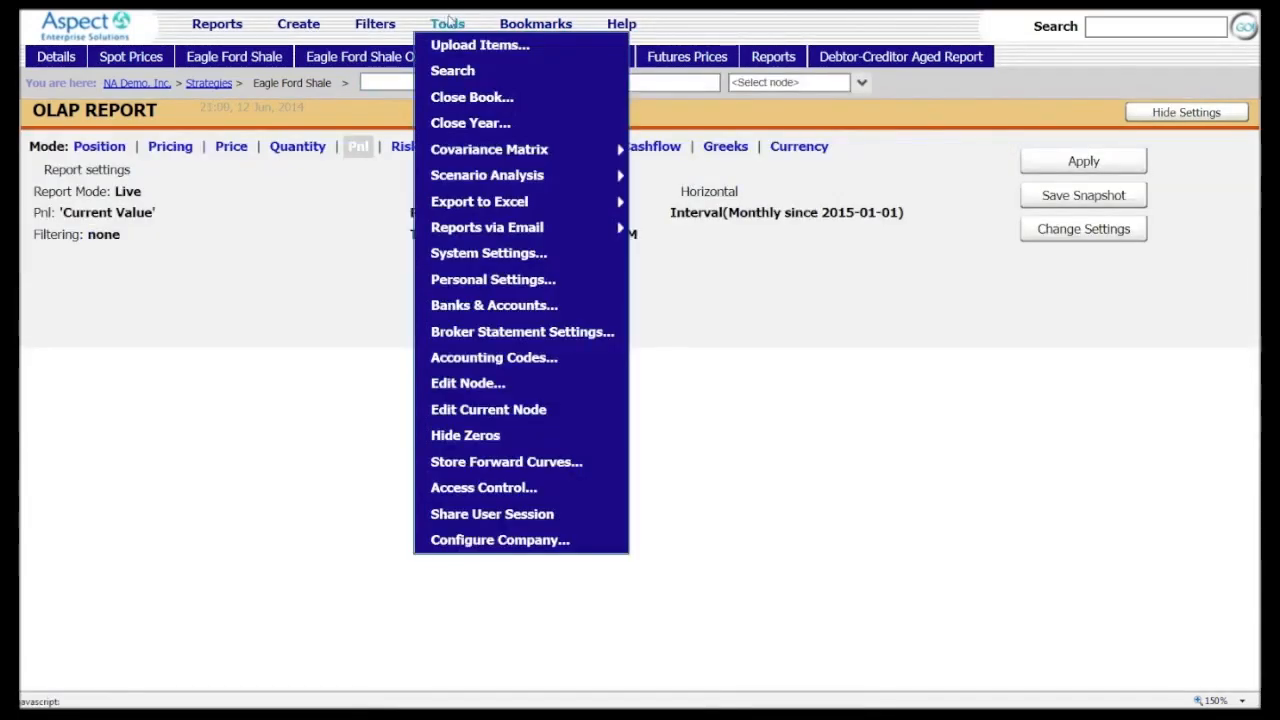
mouse_move(463, 158)
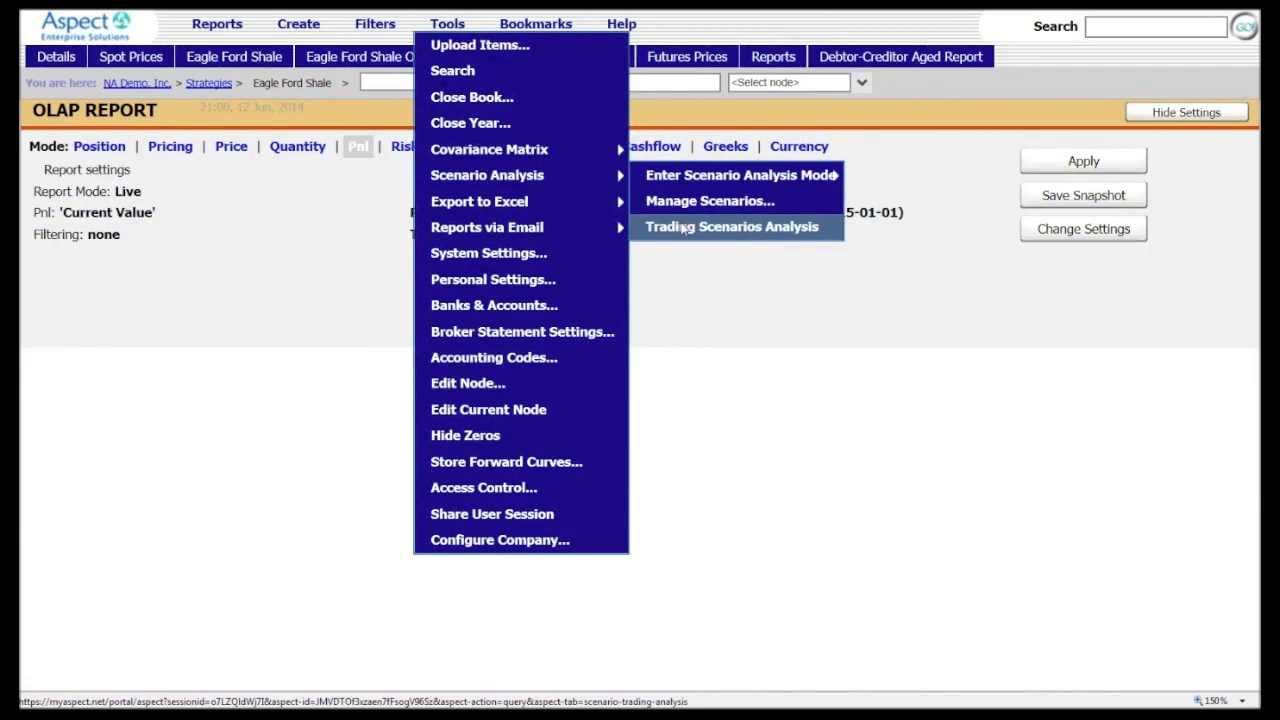
click(683, 228)
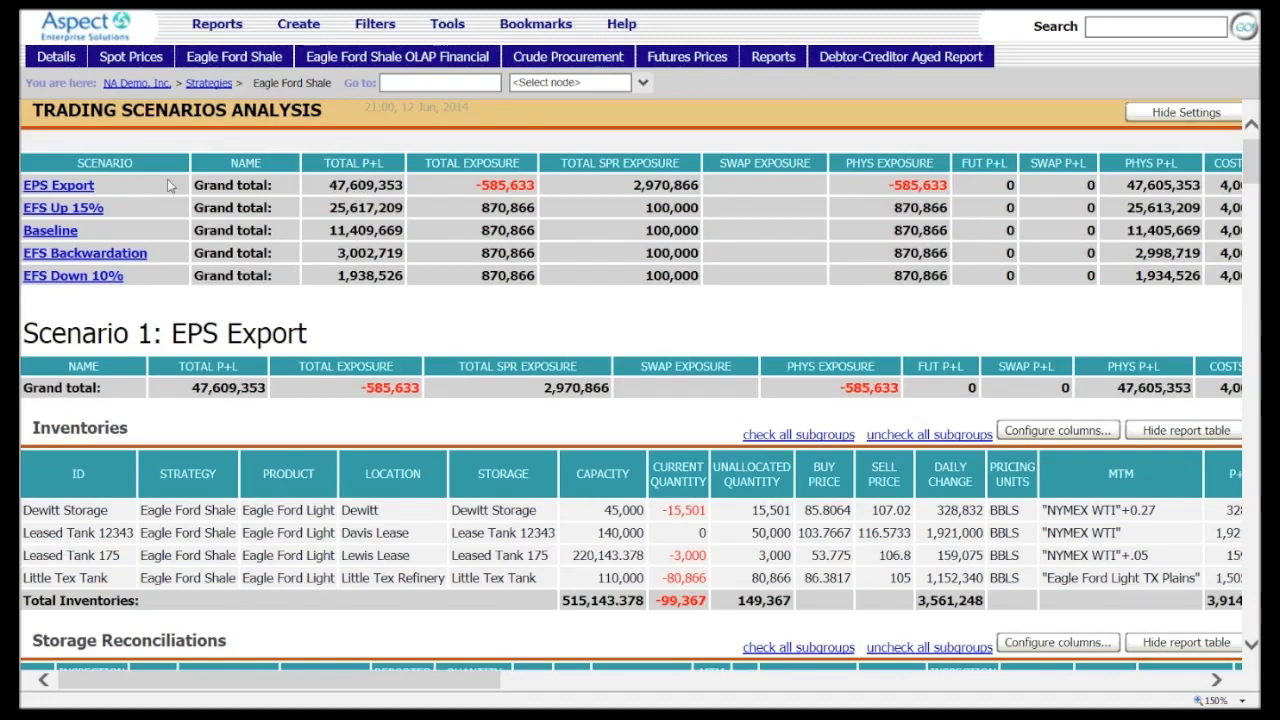
Open the EPS Export scenario's details and review its inventories and physical buy and sell trades
click(55, 186)
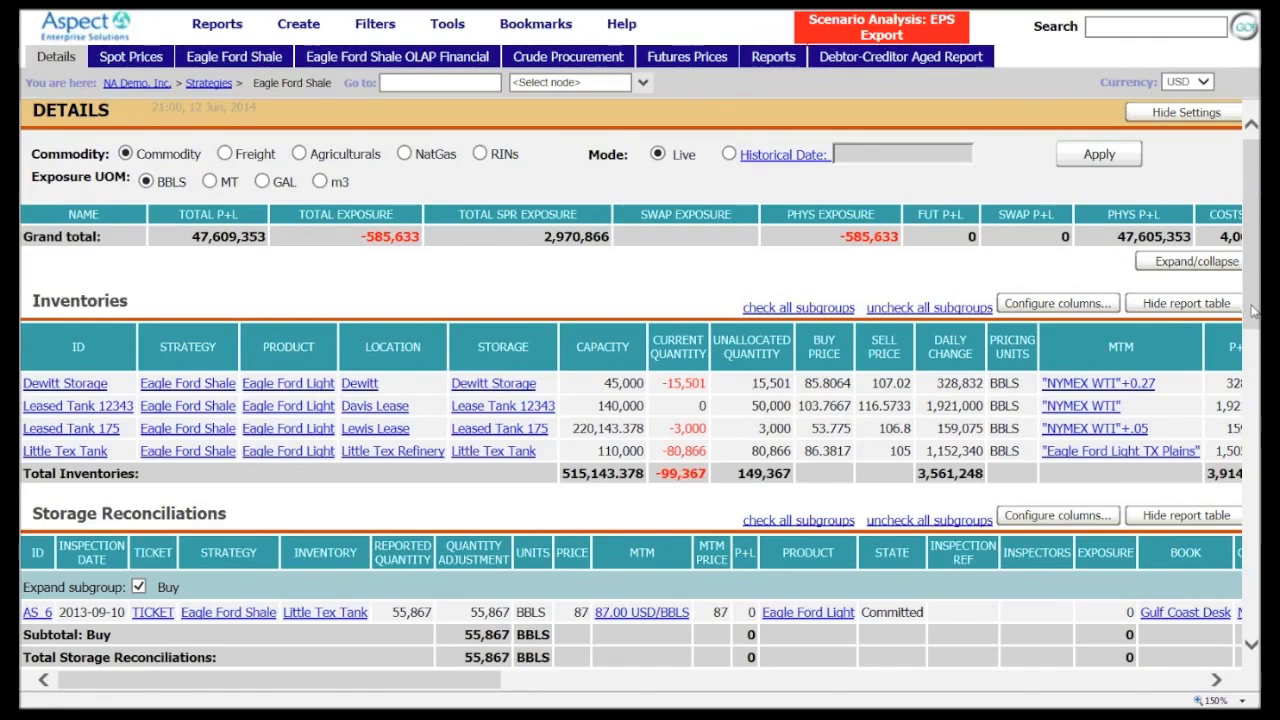
drag(1253, 312, 1193, 450)
scroll(1193, 450, down, 2)
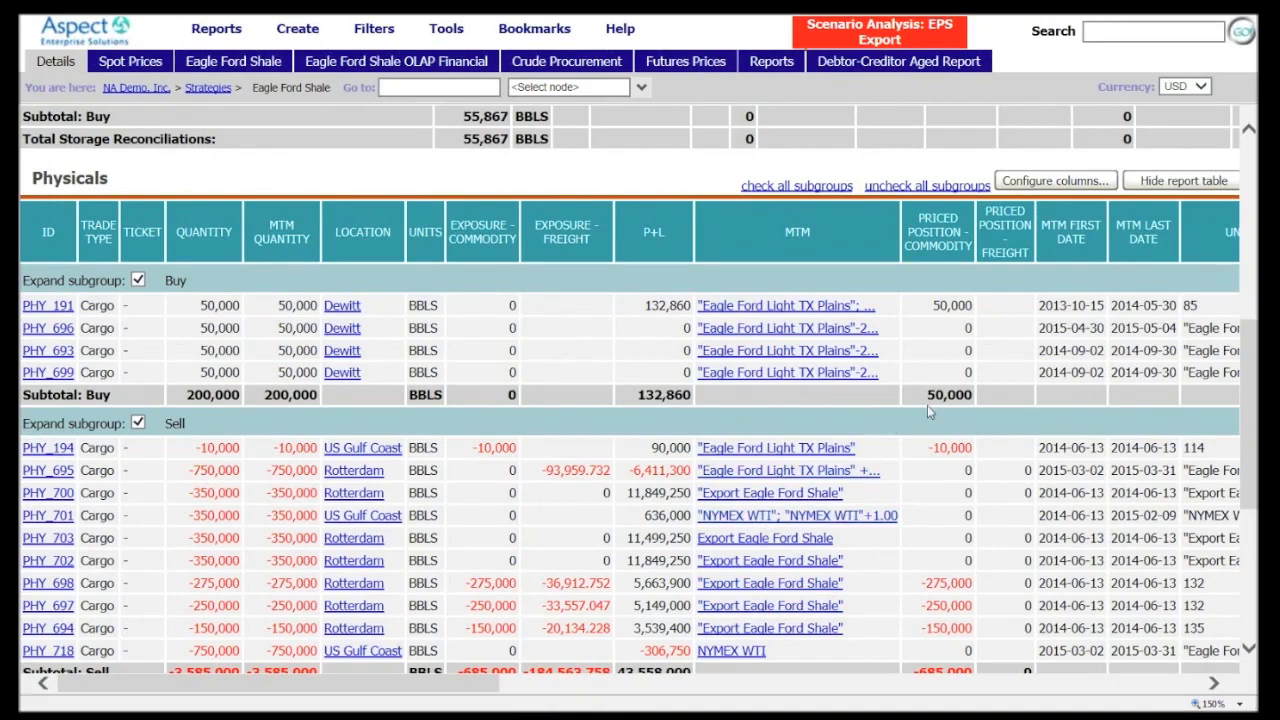
drag(1245, 340, 1240, 142)
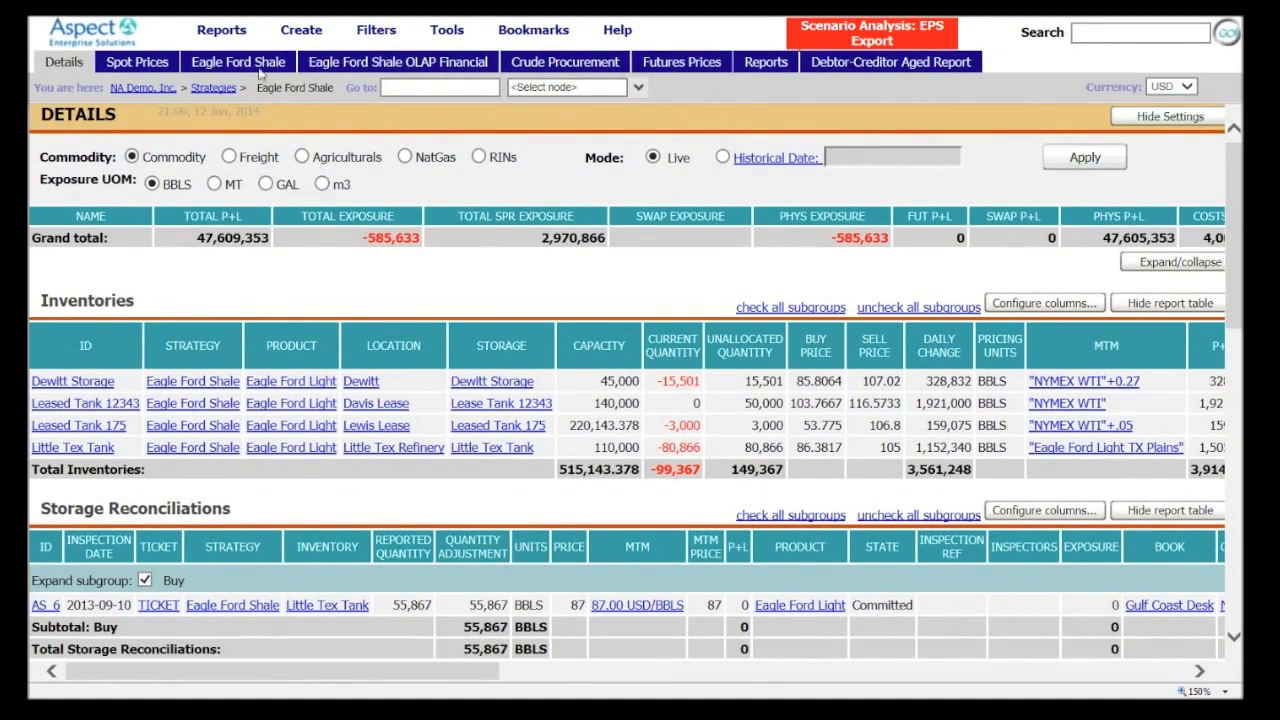
Open Pricing Scenario Config and view the Eagle Ford Crude -ex USGC price curve alone on the graph
mouse_move(227, 32)
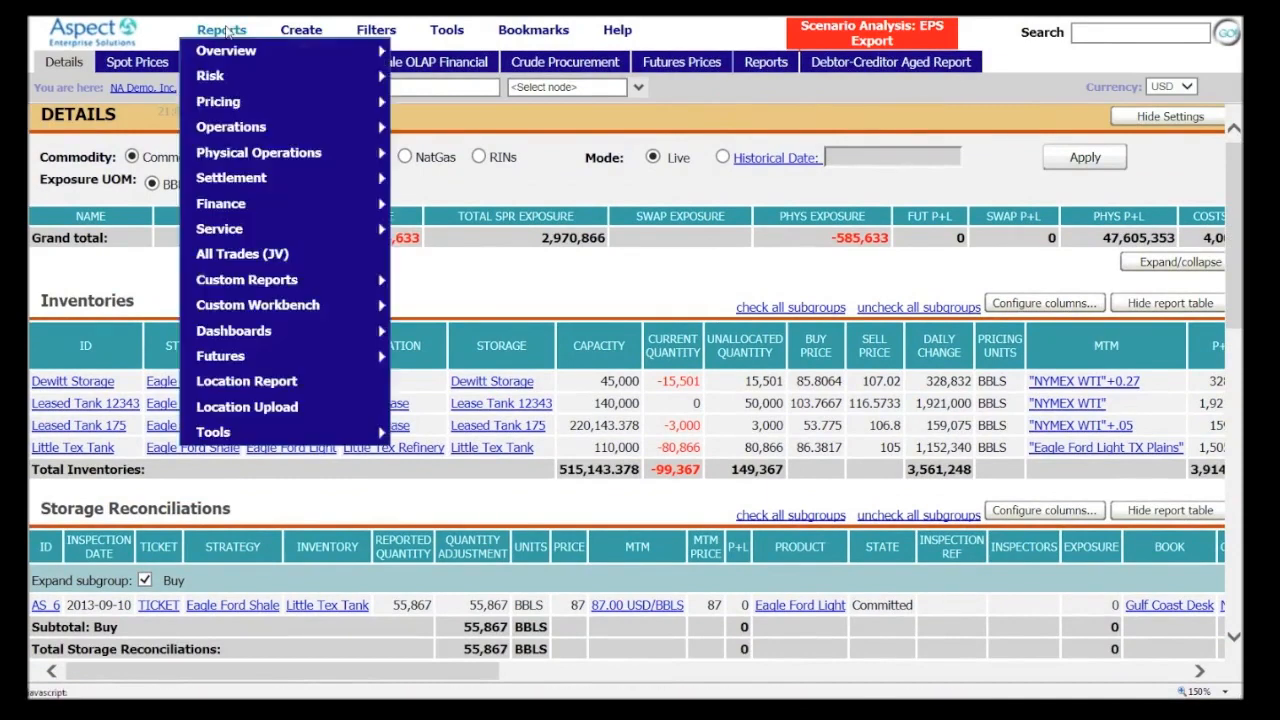
mouse_move(300, 102)
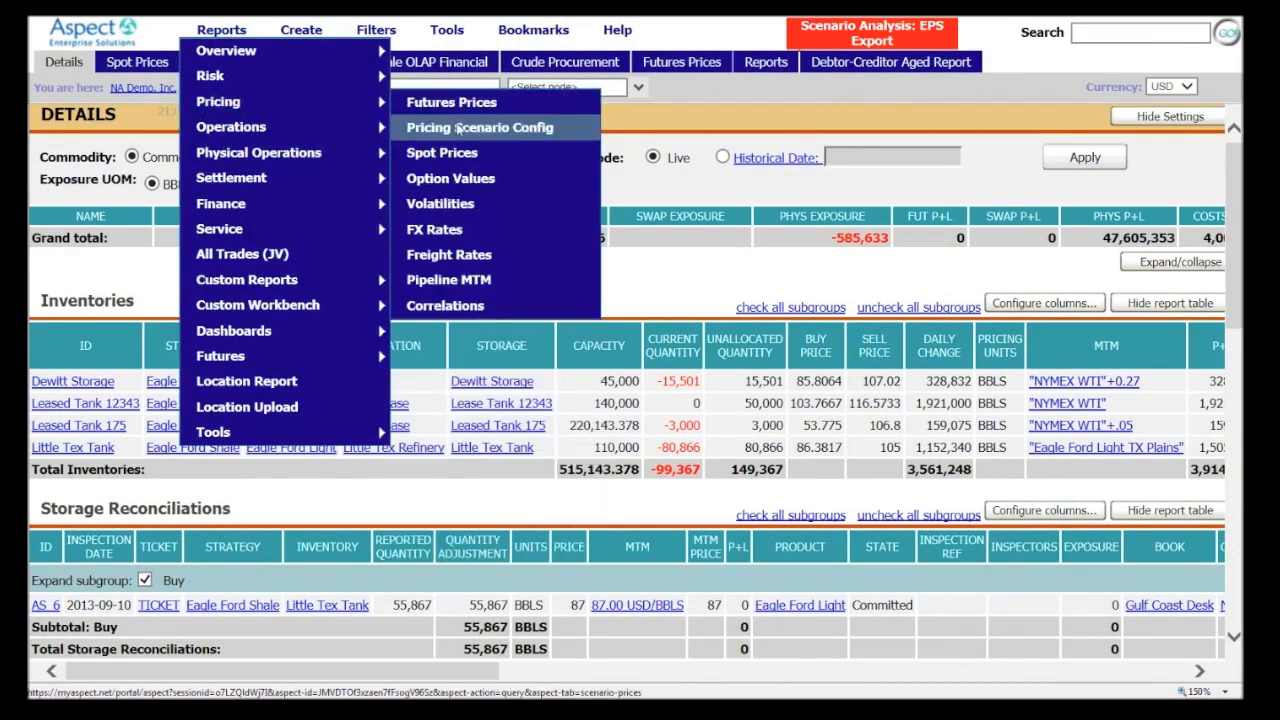
click(457, 128)
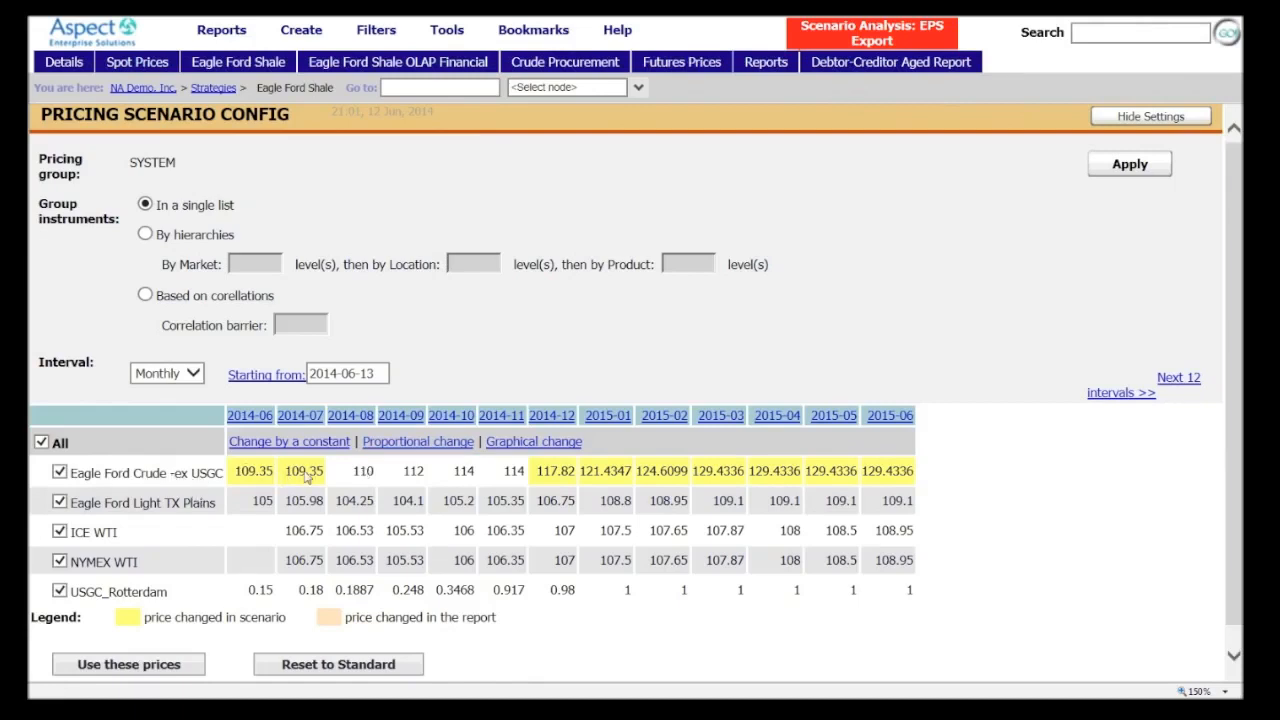
click(41, 443)
click(60, 474)
click(548, 443)
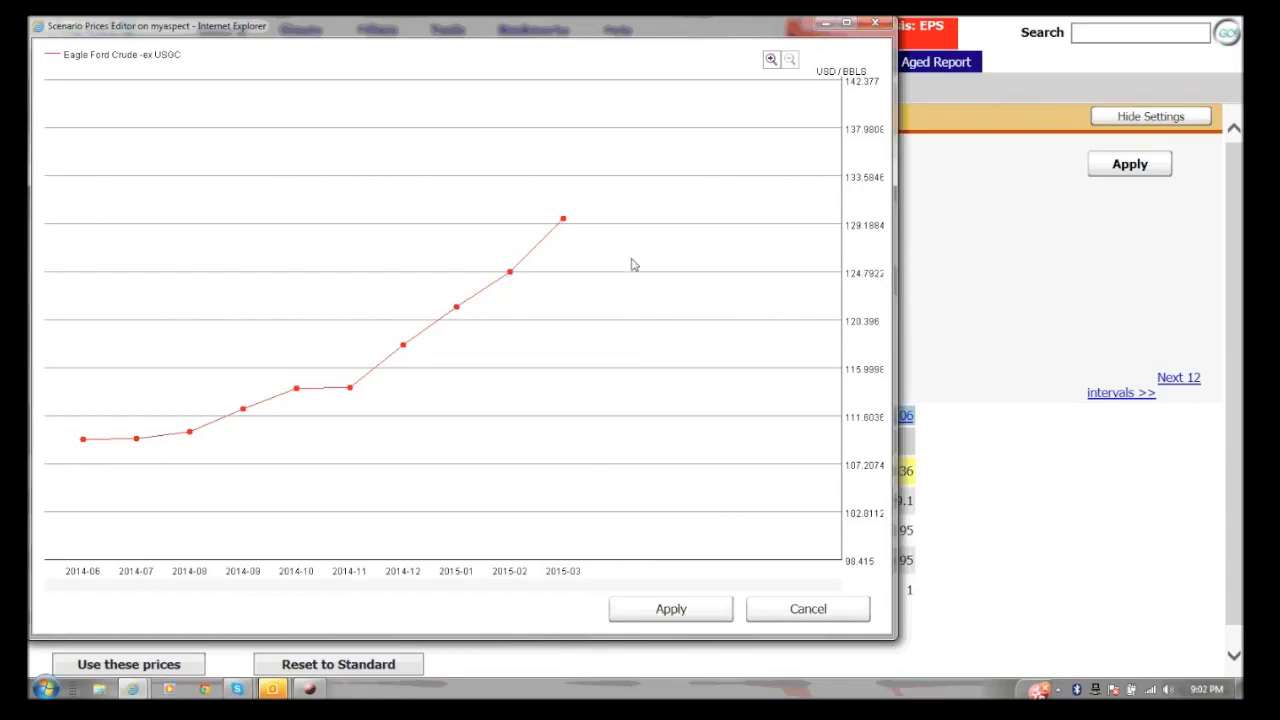
click(650, 610)
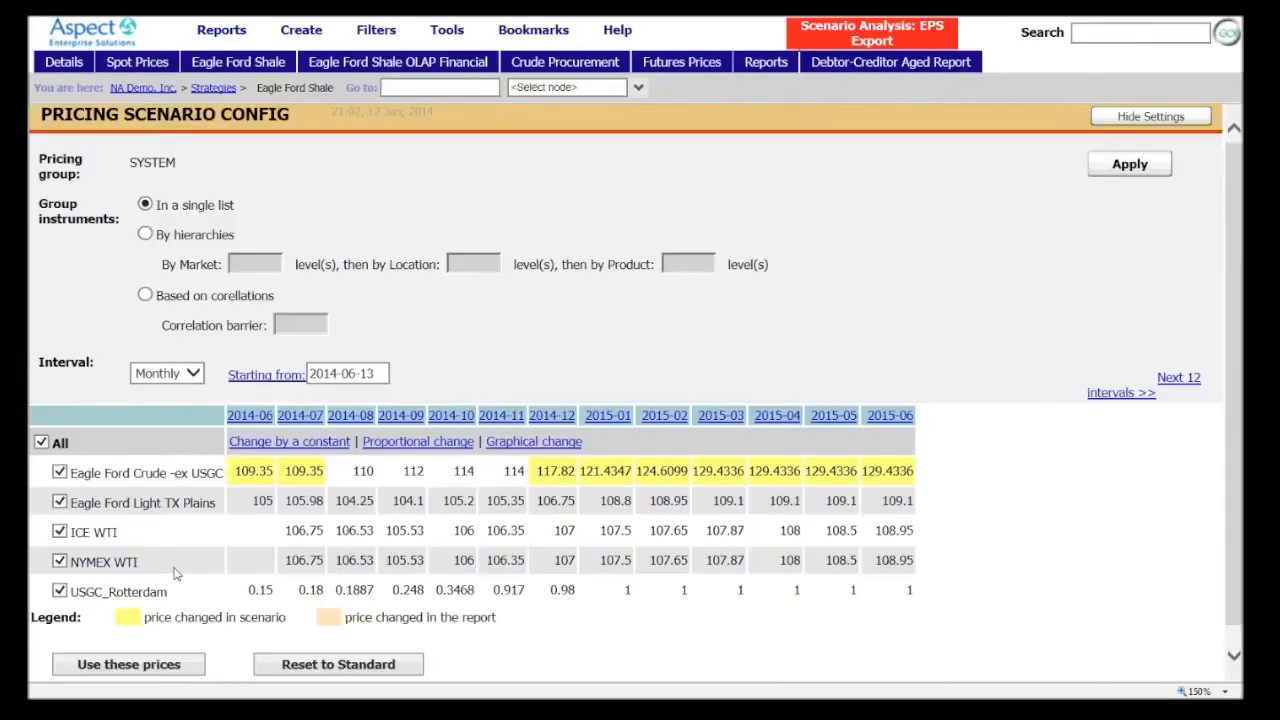
Graph only the NYMEX WTI price curve and lower its 2015-04 and 2015-05 points to about 103 and 101 USD/BBLS
click(41, 443)
click(60, 561)
click(507, 443)
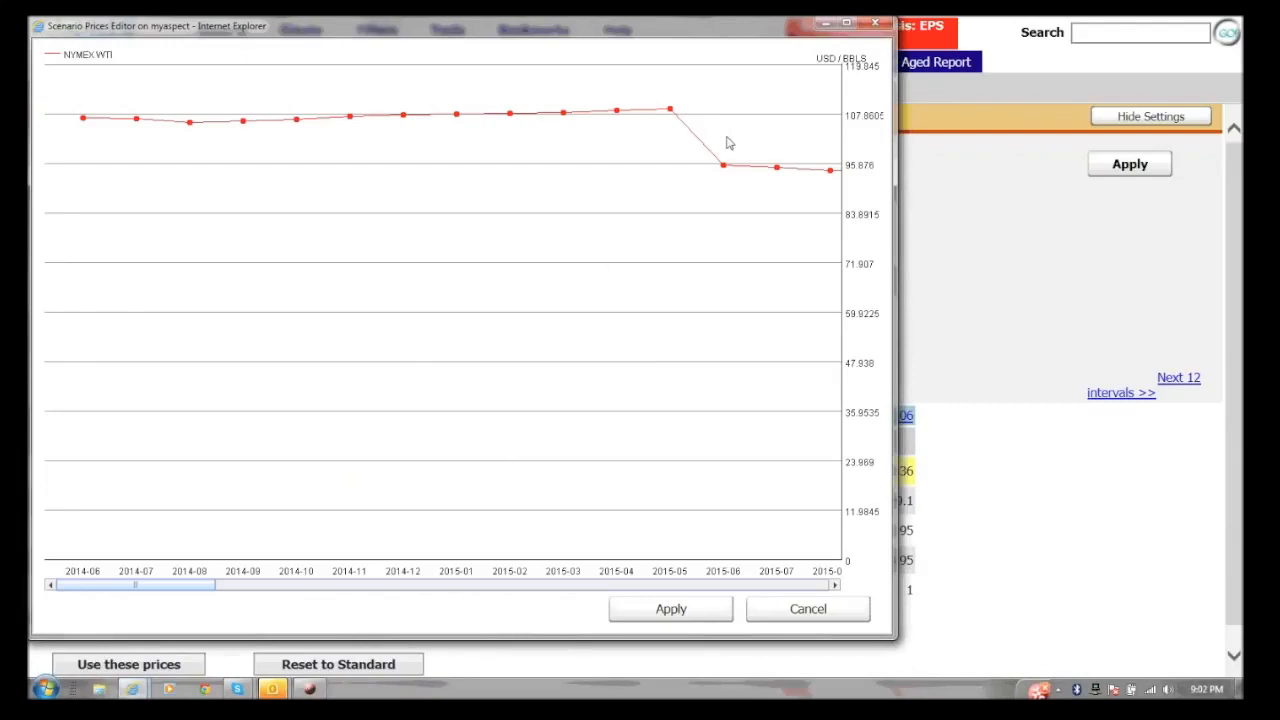
mouse_move(671, 116)
drag(671, 116, 669, 144)
mouse_move(617, 114)
drag(617, 114, 616, 133)
Lower the NYMEX WTI curve's 2015-07 and 2015-08 points to about 92 and 88 USD/BBLS and apply the graph changes
mouse_move(780, 174)
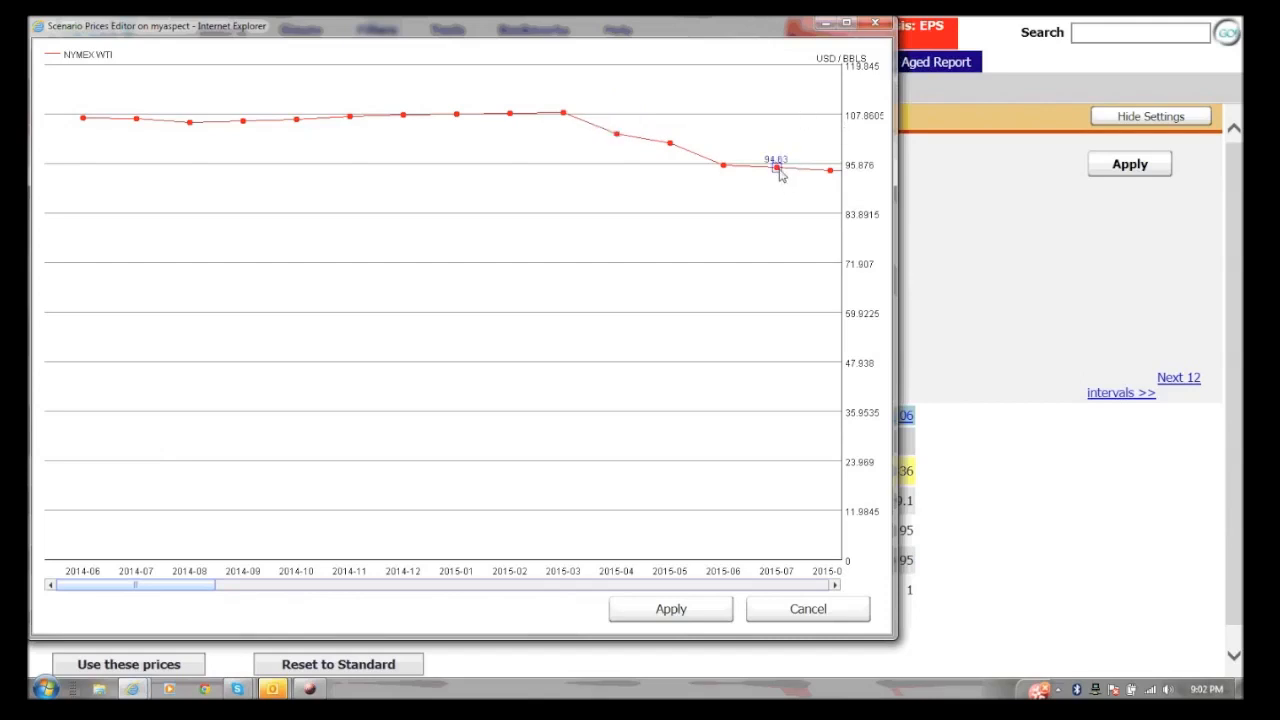
drag(779, 170, 777, 180)
mouse_move(830, 173)
drag(829, 189, 829, 196)
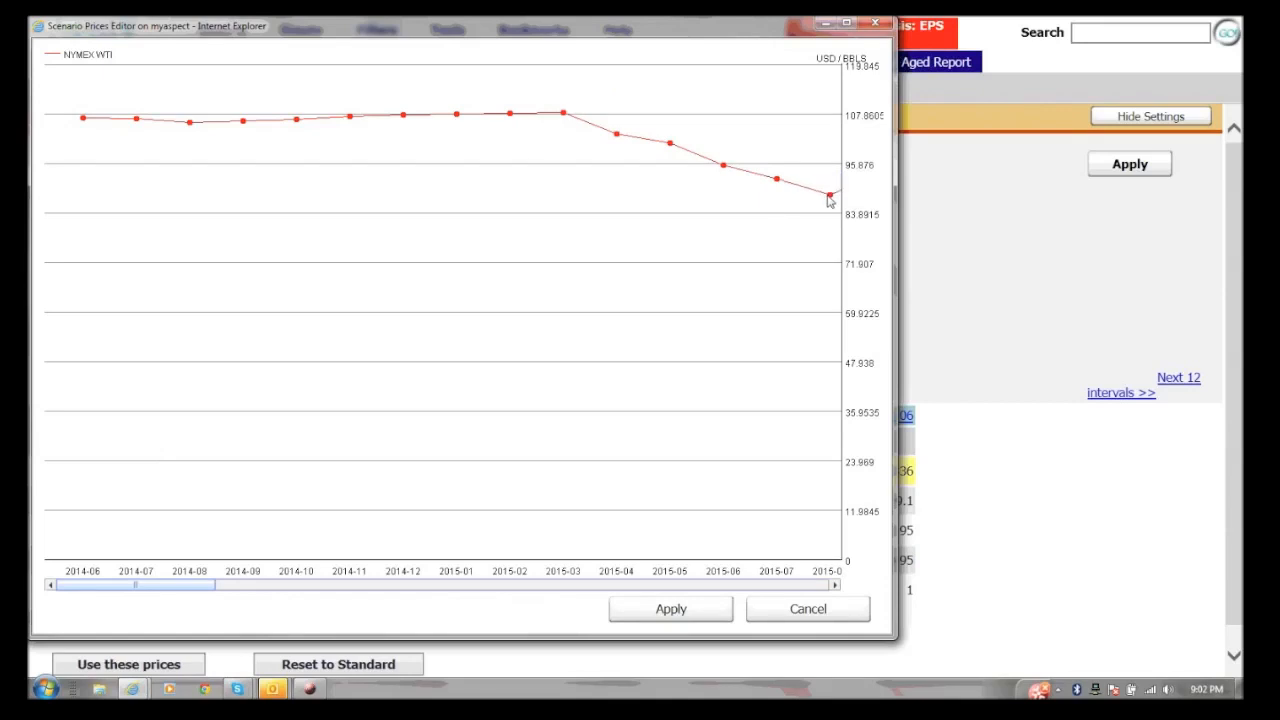
click(693, 610)
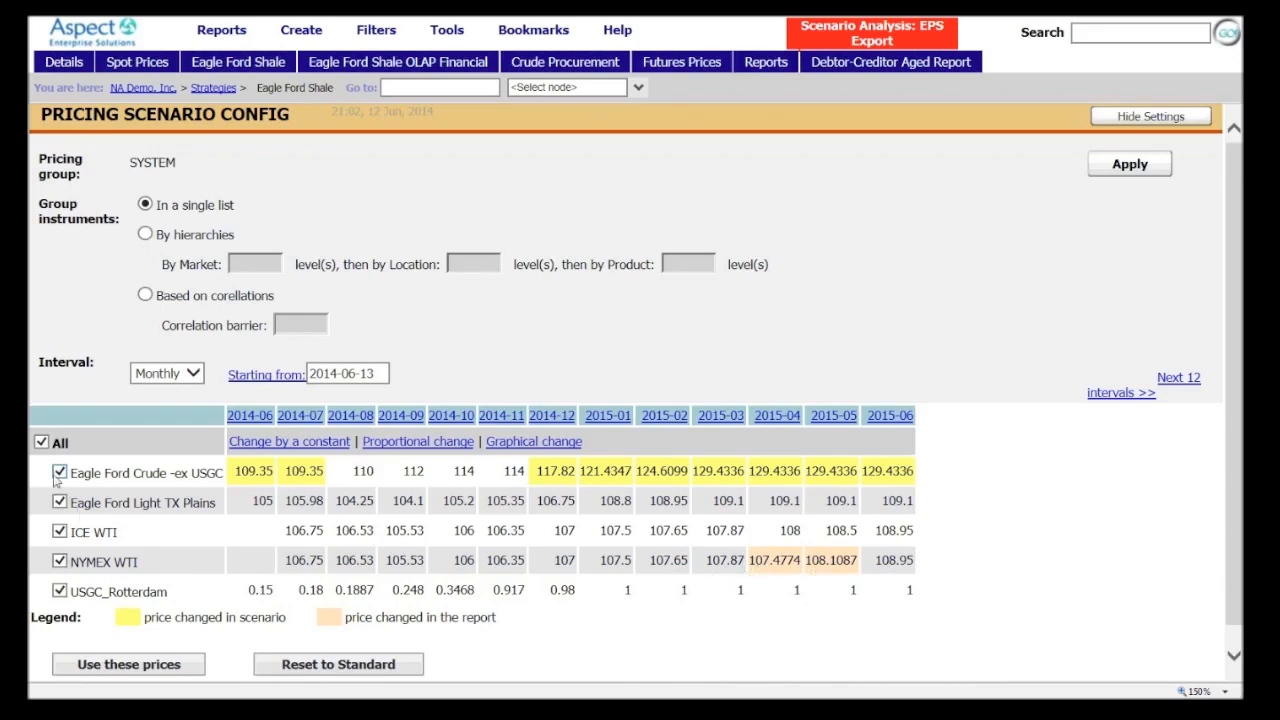
Save the adjusted prices to the EPS Export scenario and pricing group SYSTEM, and return to the Eagle Ford Shale details
click(41, 443)
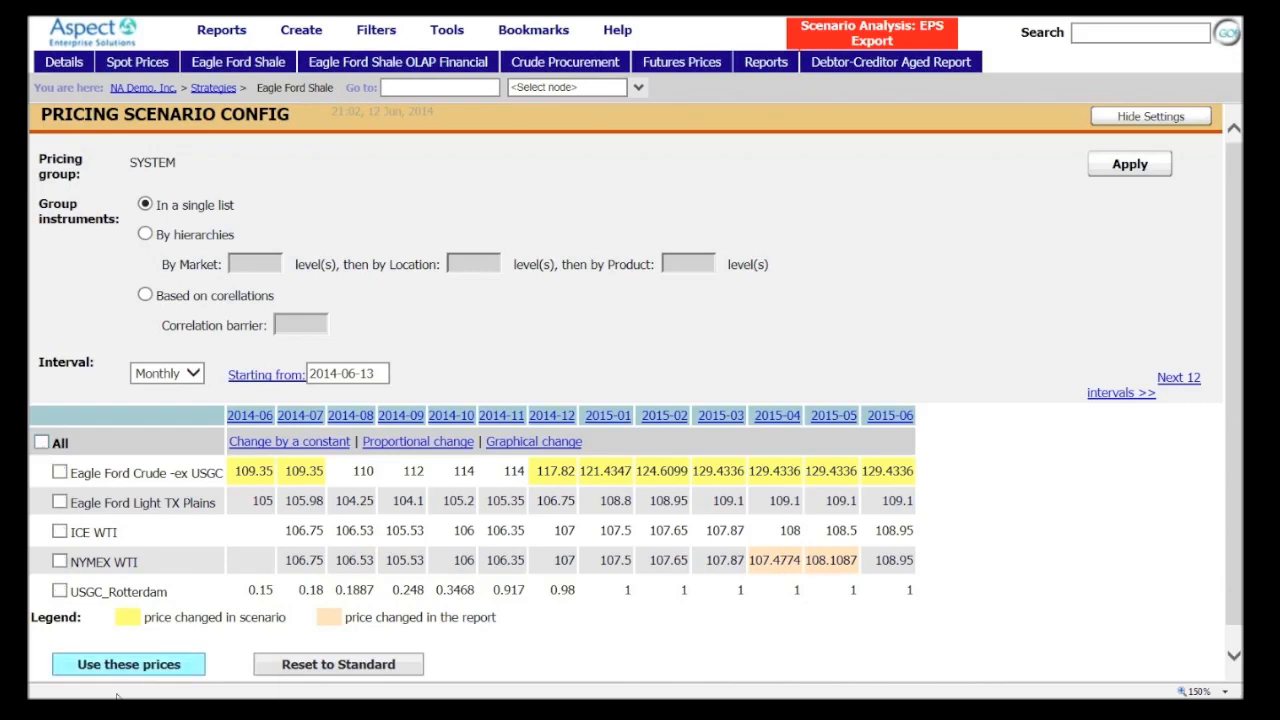
click(137, 666)
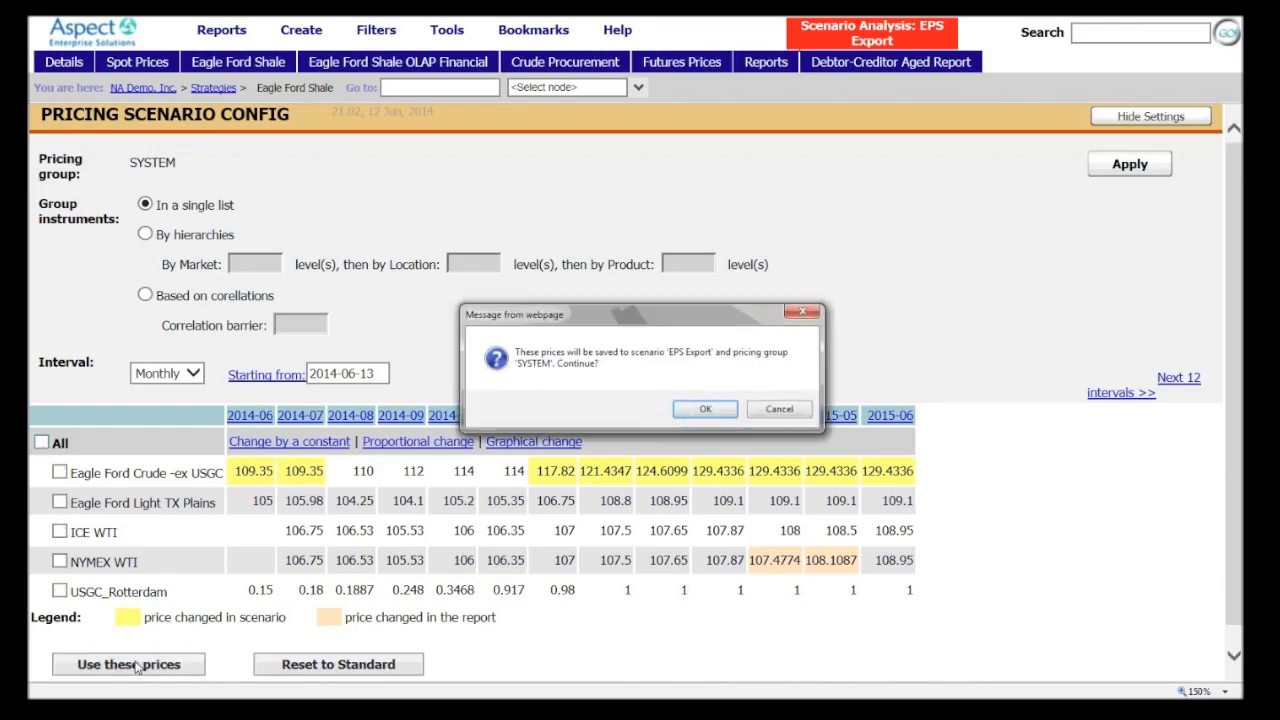
click(705, 410)
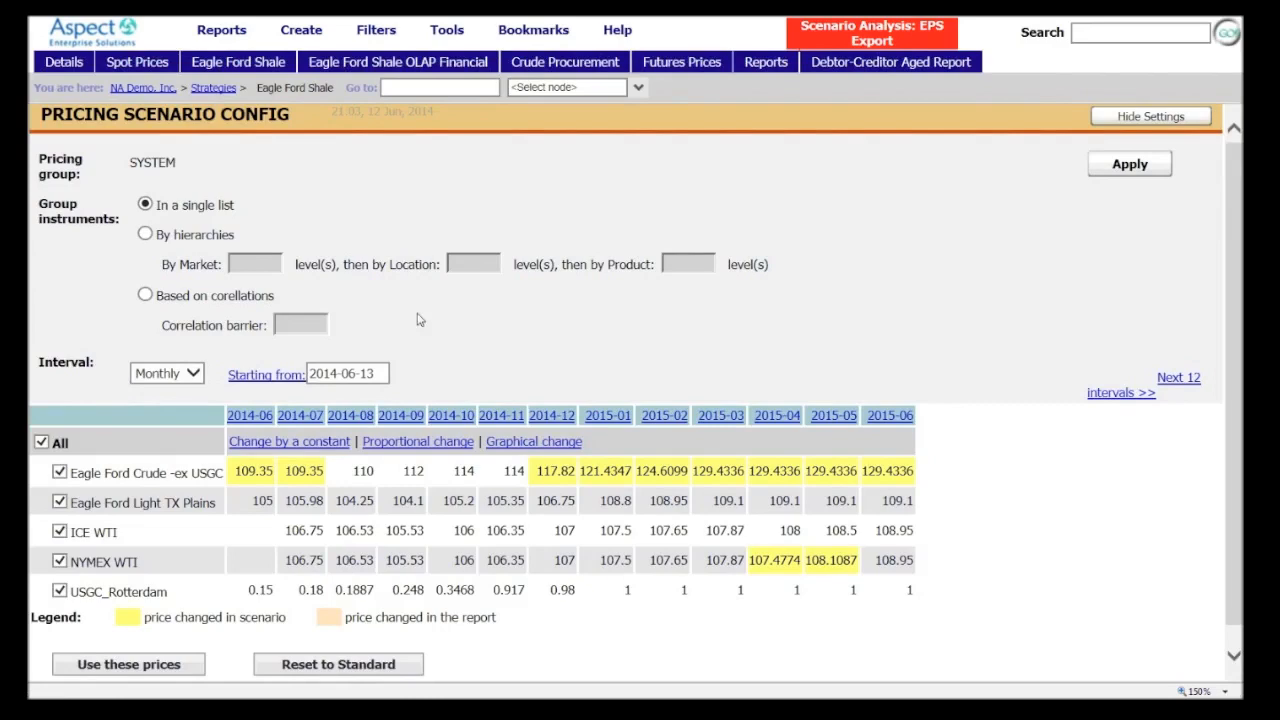
click(222, 64)
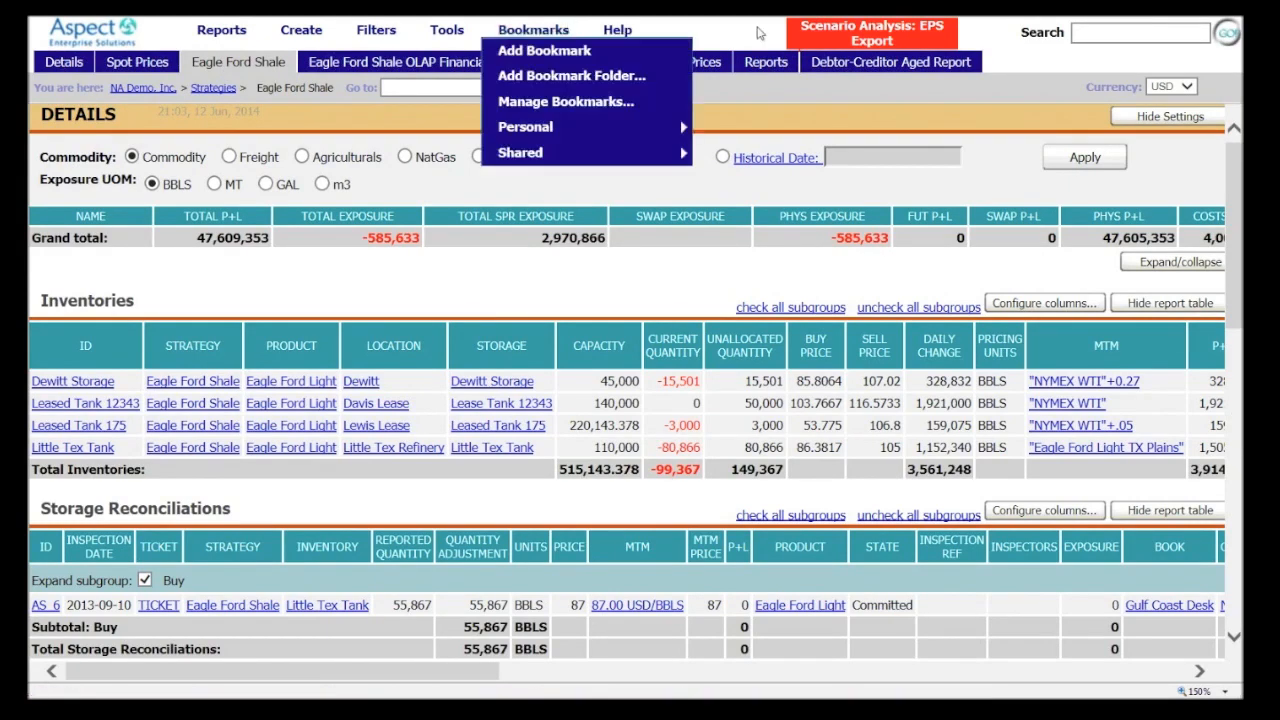
Open the scenario's Version Comparison report and review the full list of items changed in the scenario
mouse_move(521, 40)
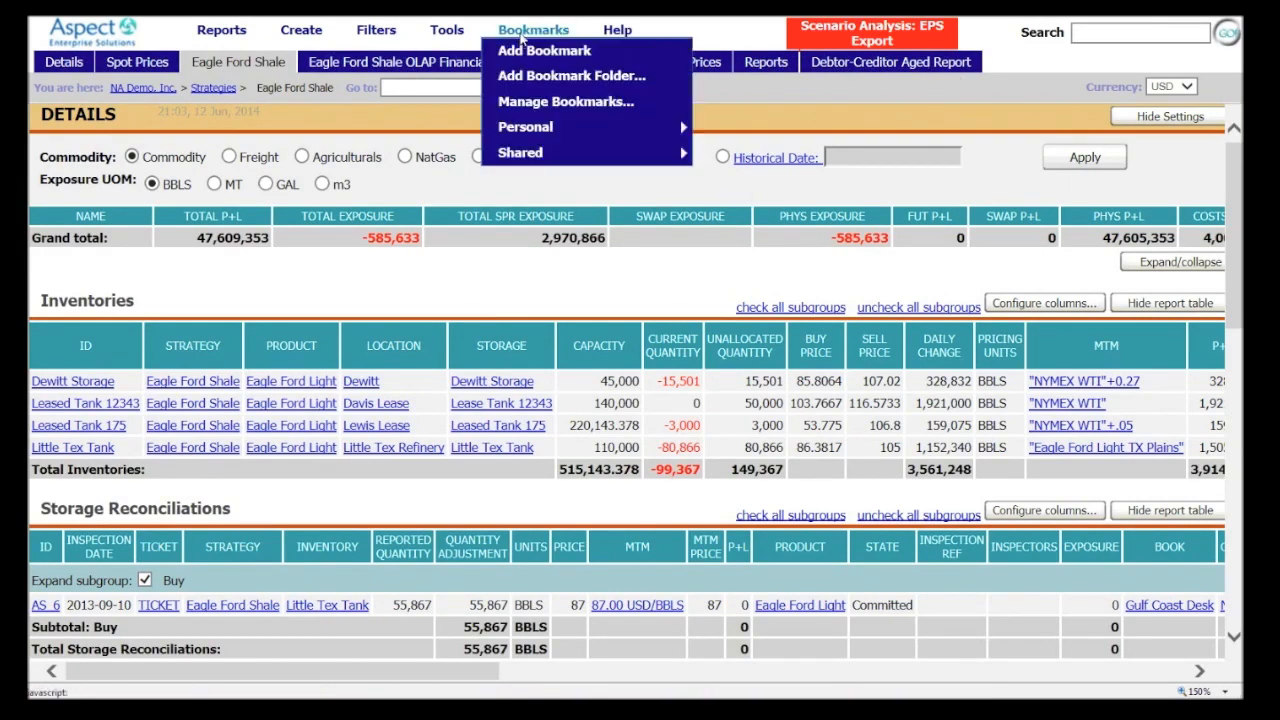
mouse_move(447, 30)
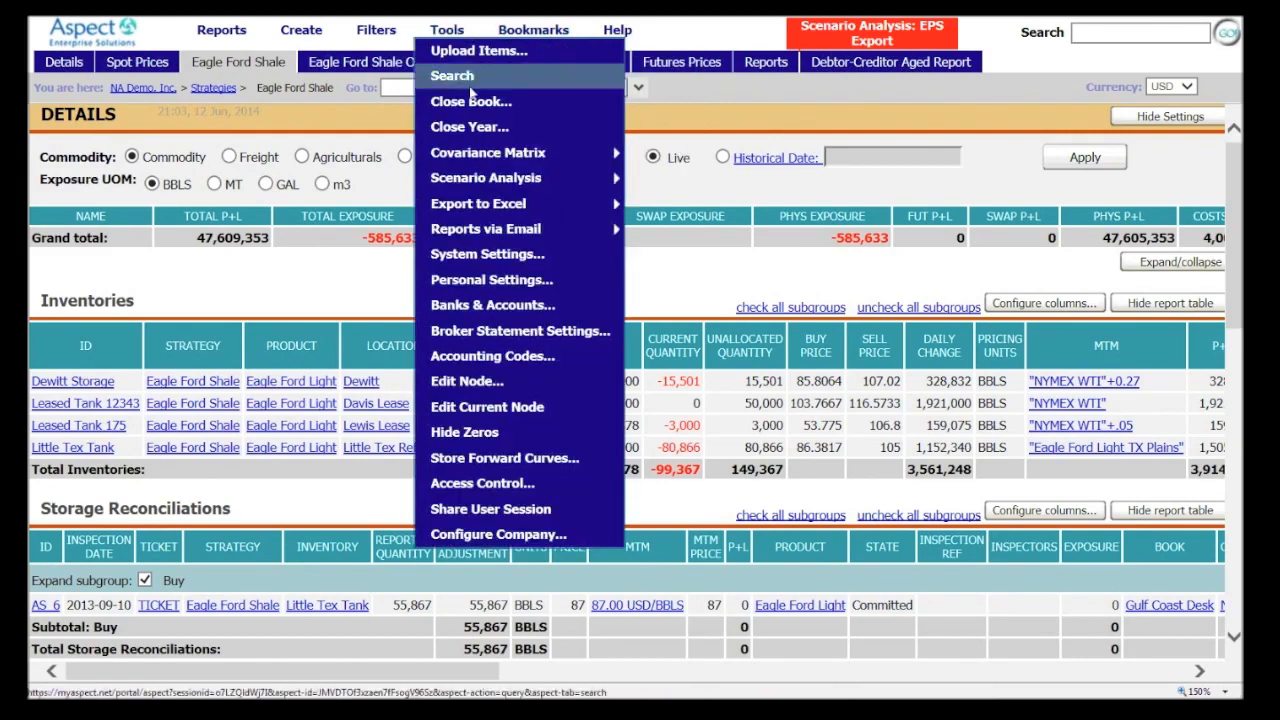
mouse_move(487, 176)
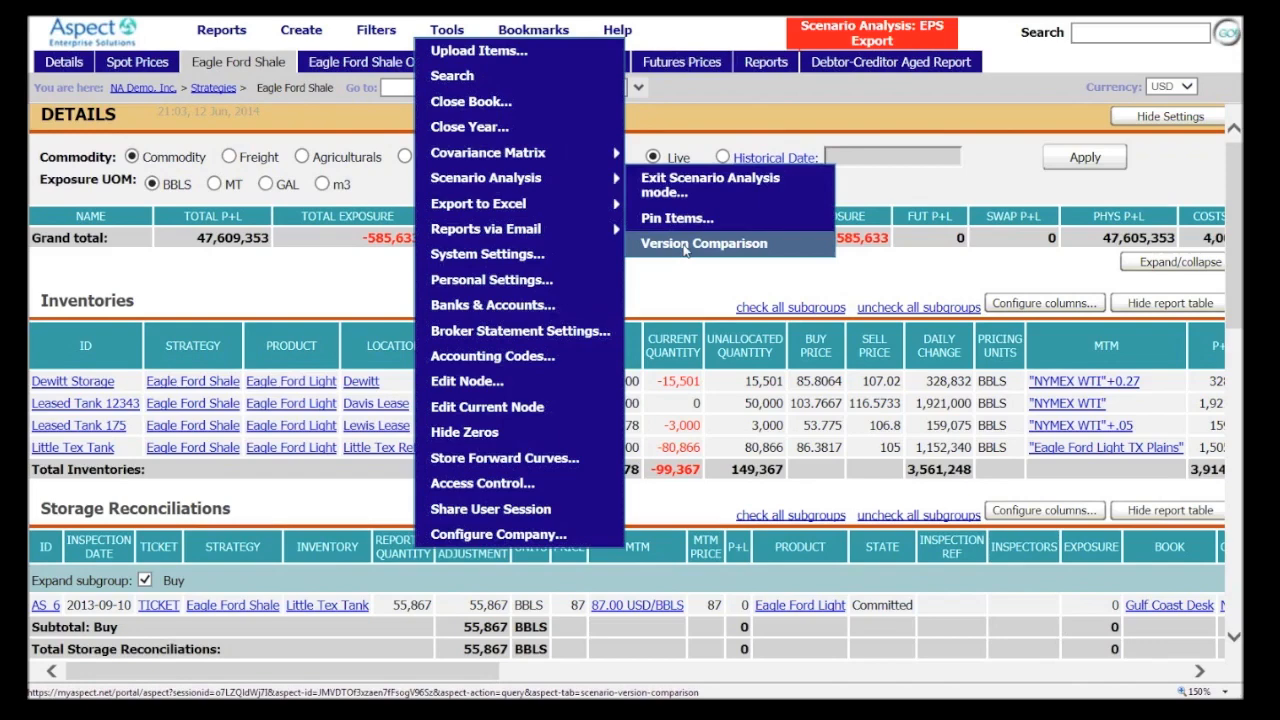
click(685, 244)
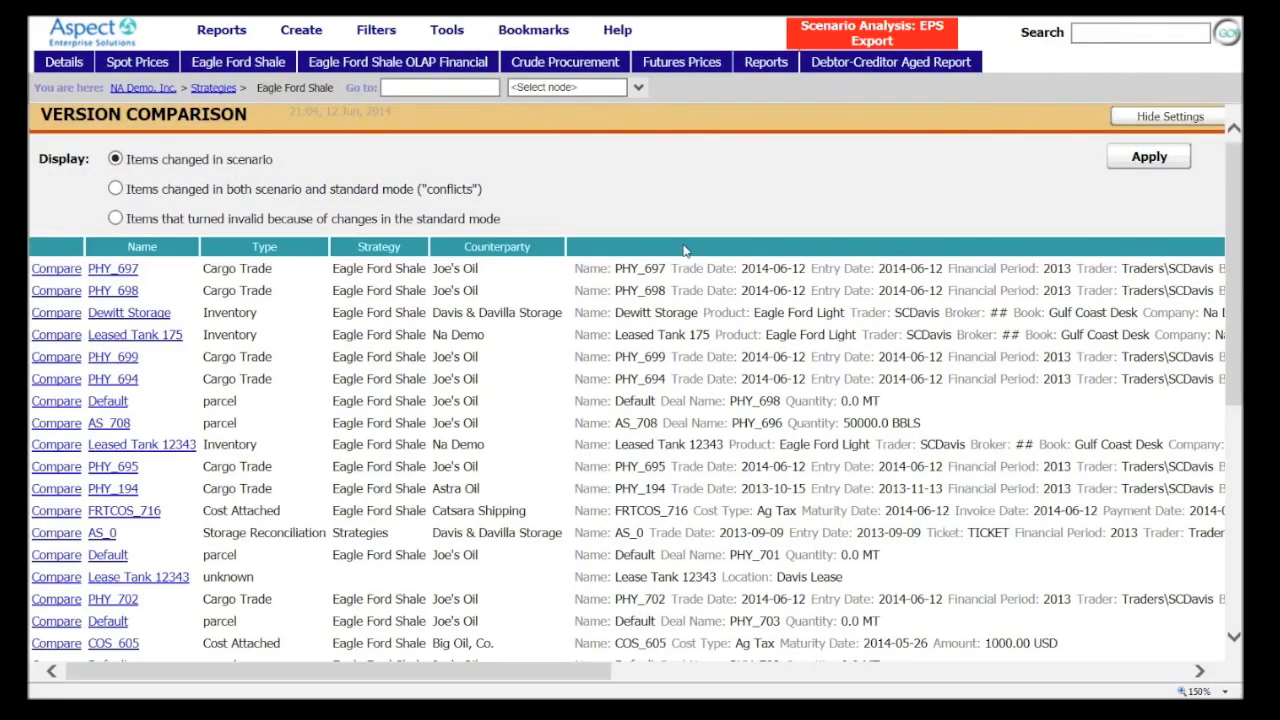
drag(1229, 228, 1211, 286)
scroll(1211, 286, down, 3)
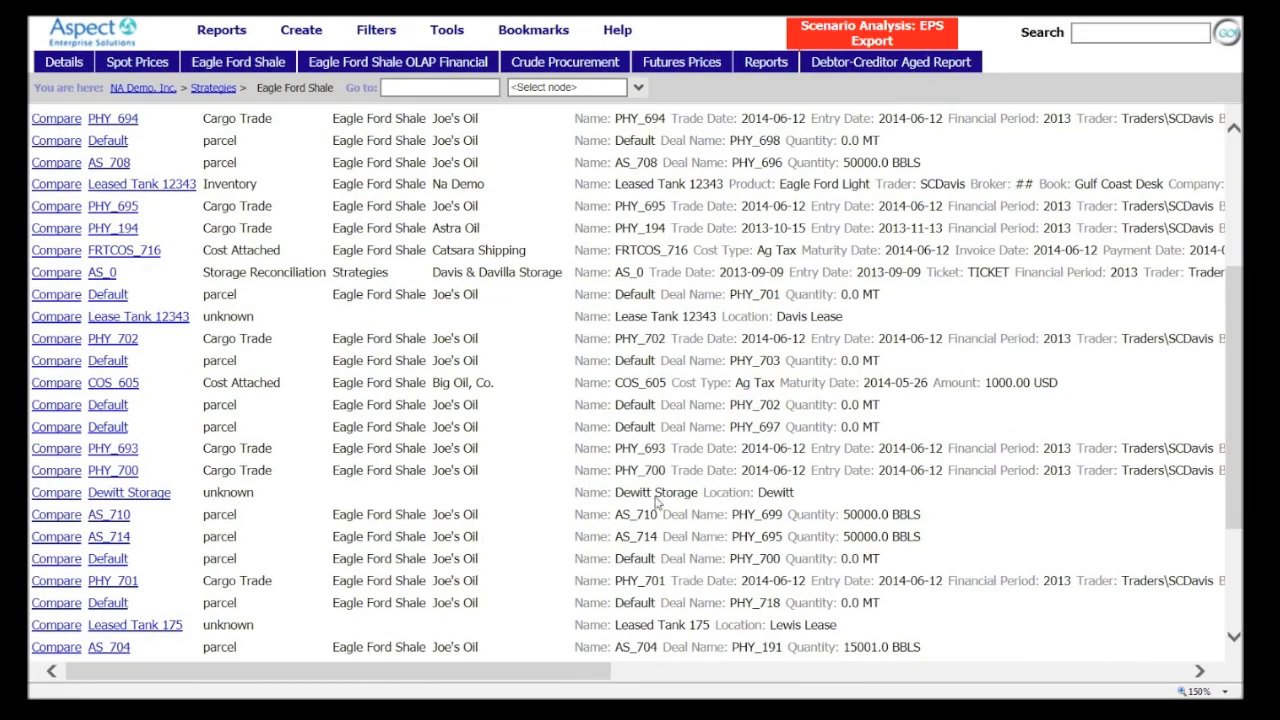
drag(1232, 439, 1175, 586)
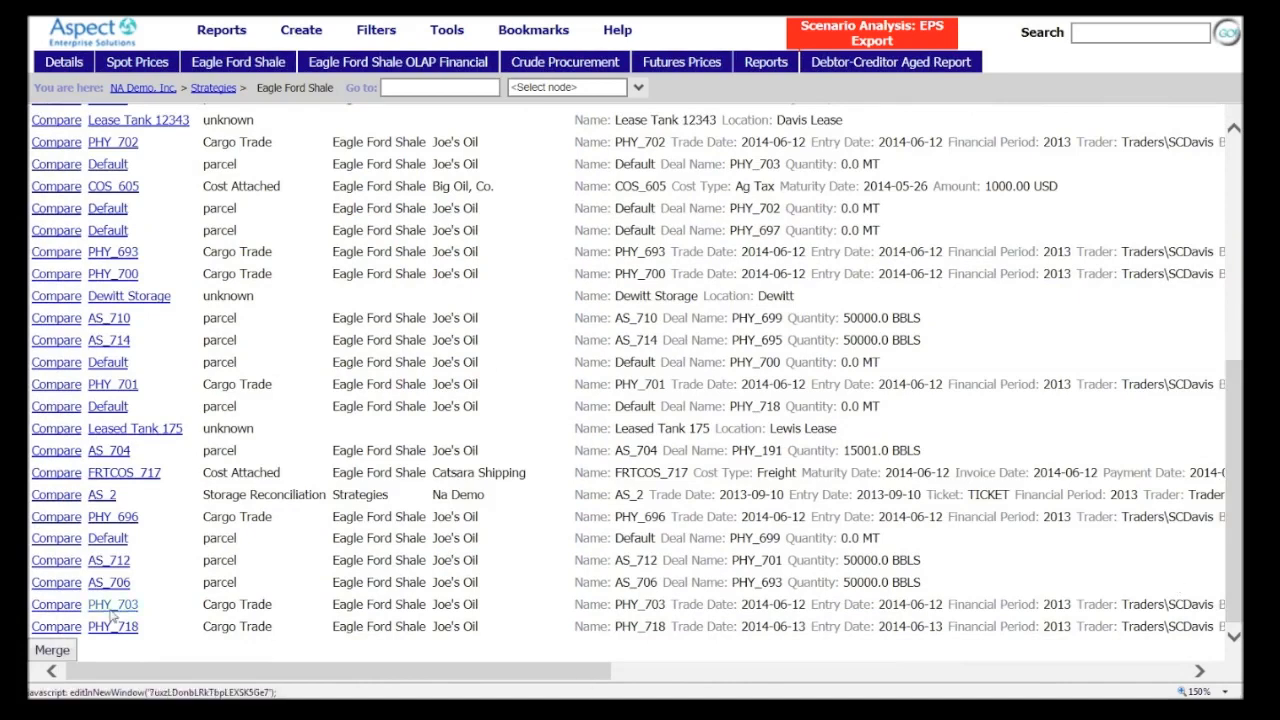
Compare cargo trades PHY_718 and PHY_696 between standard mode and the scenario, examining the state, M-T-M and pricing schedule dates
click(54, 627)
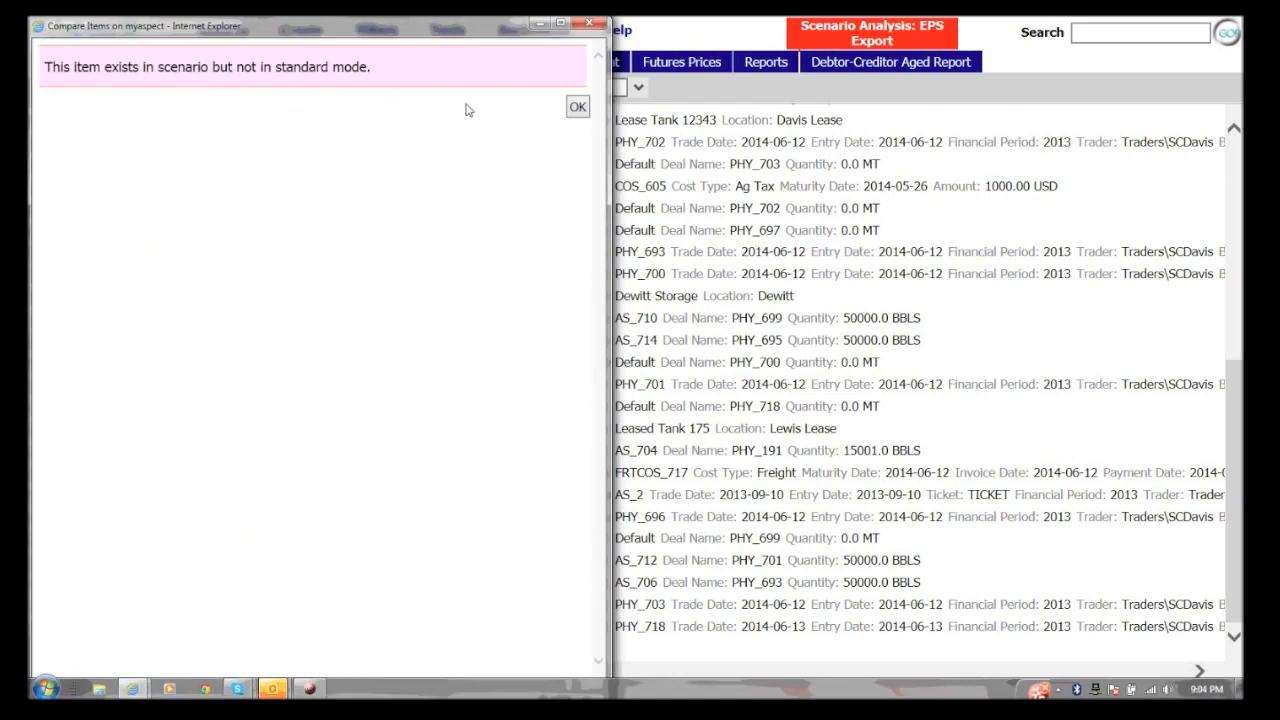
click(577, 106)
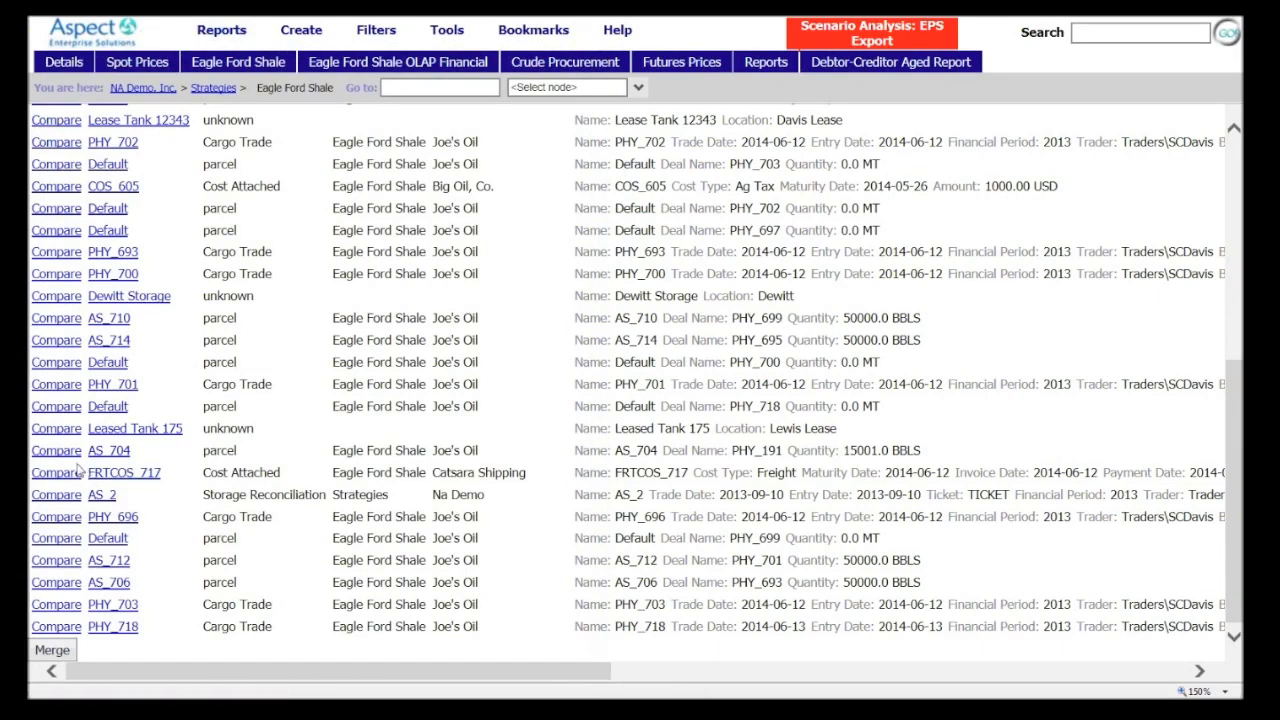
click(57, 520)
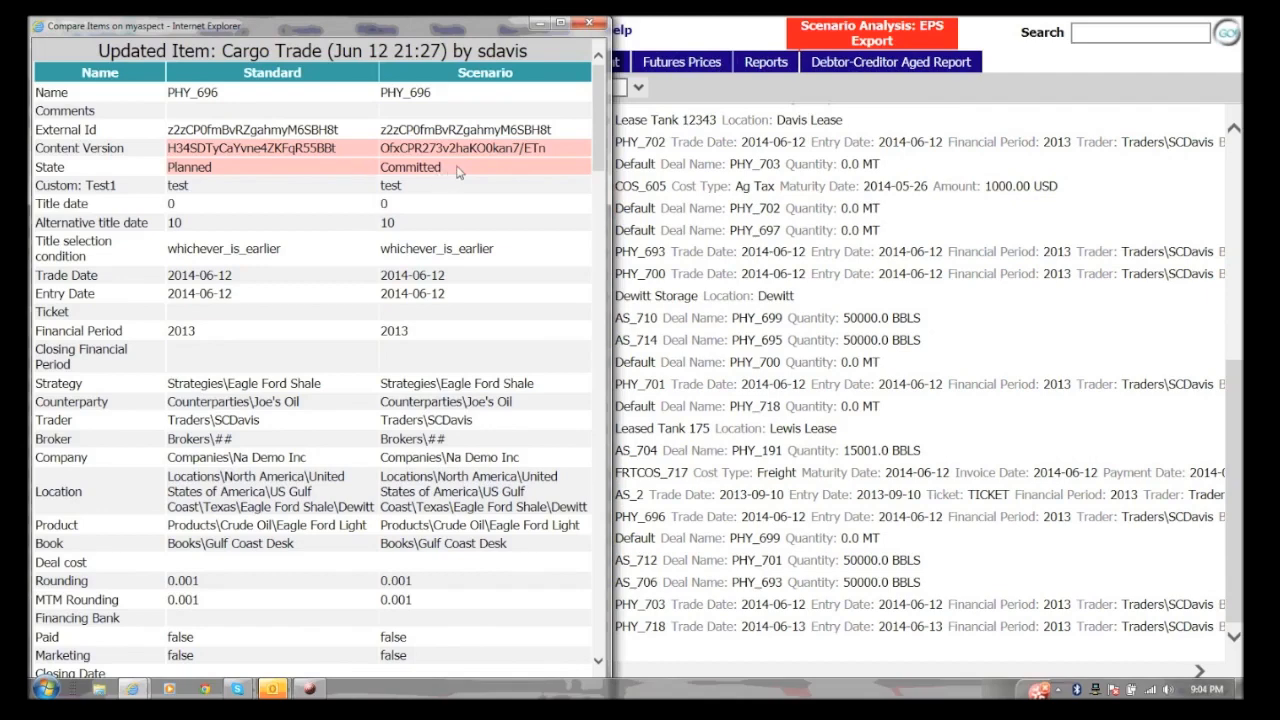
drag(600, 110, 566, 263)
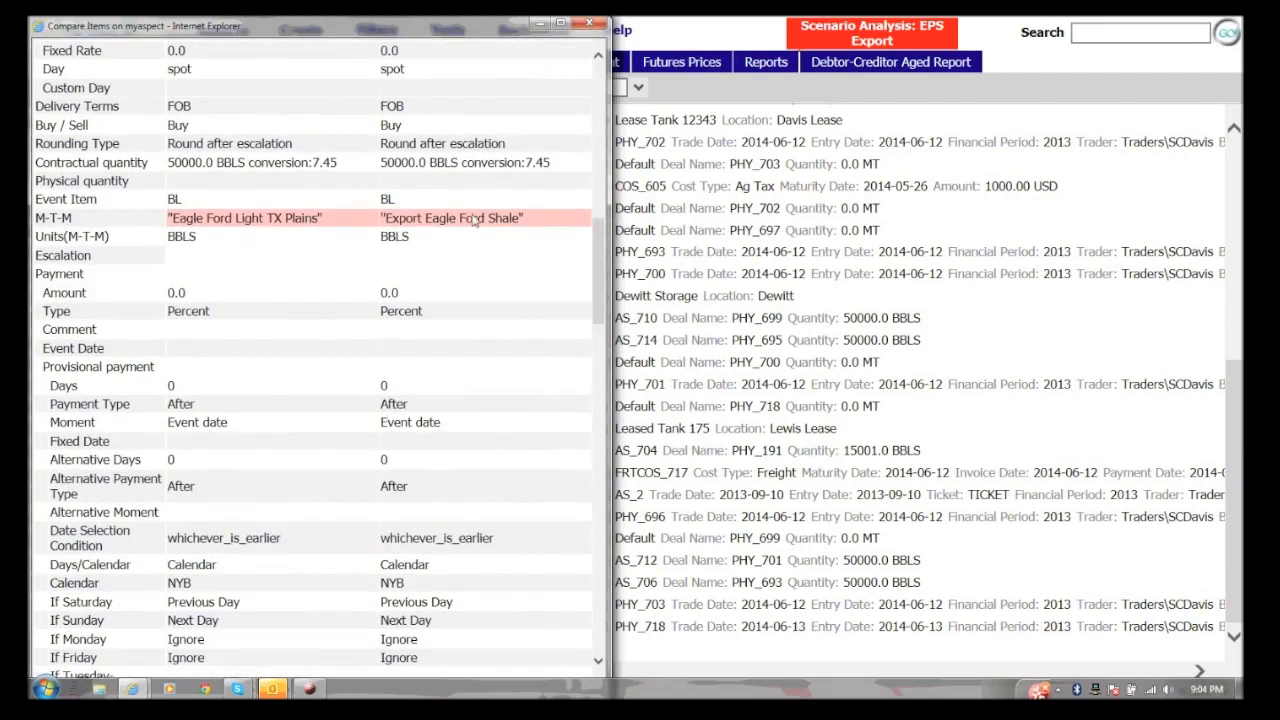
drag(603, 268, 551, 489)
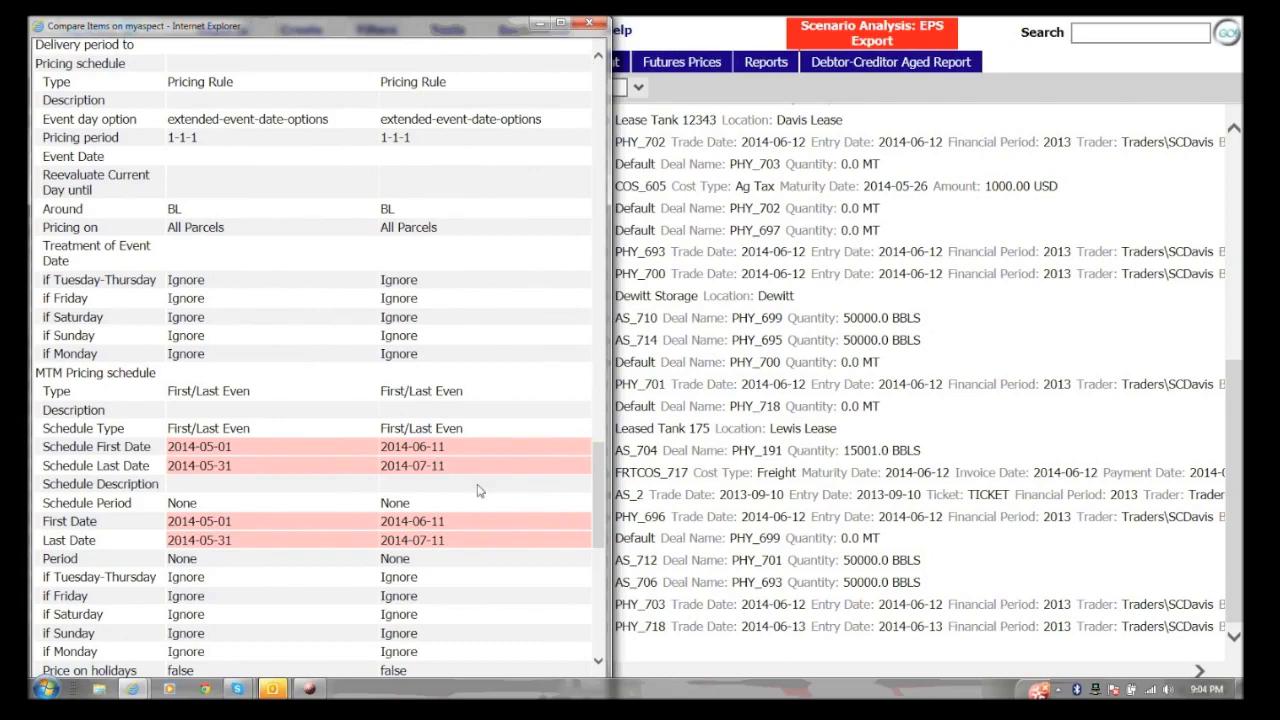
drag(595, 482, 561, 606)
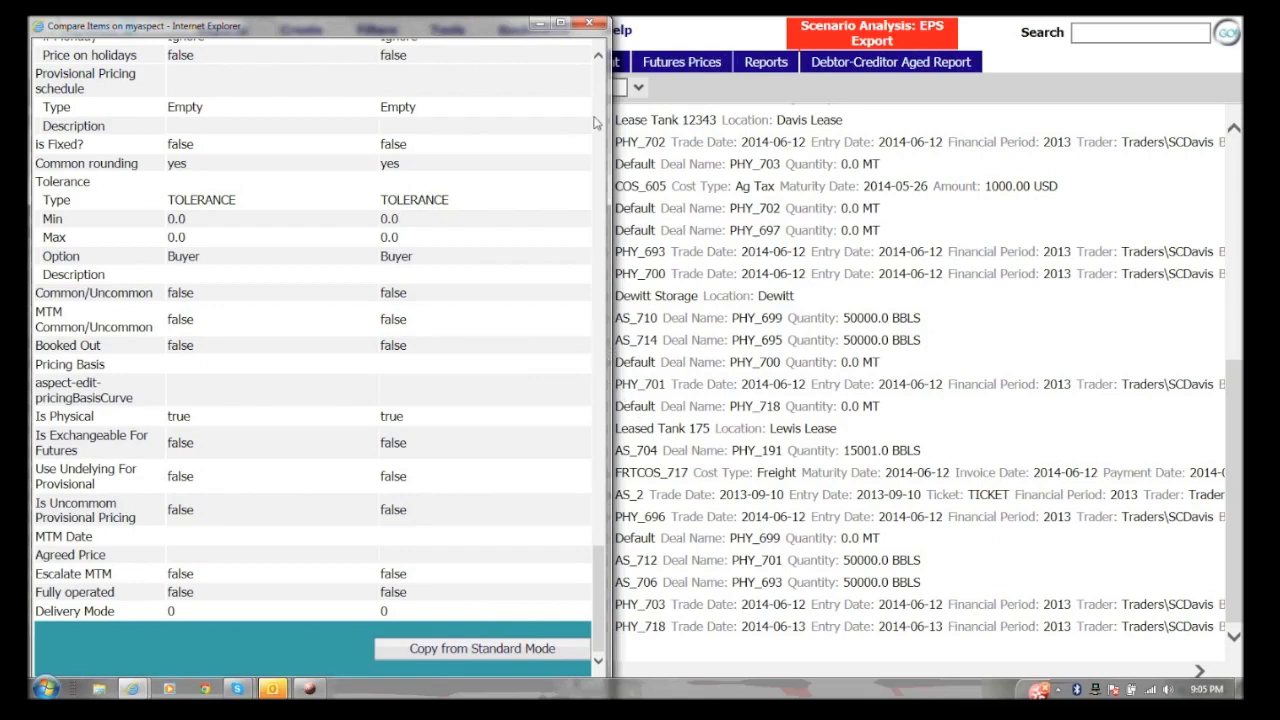
click(590, 24)
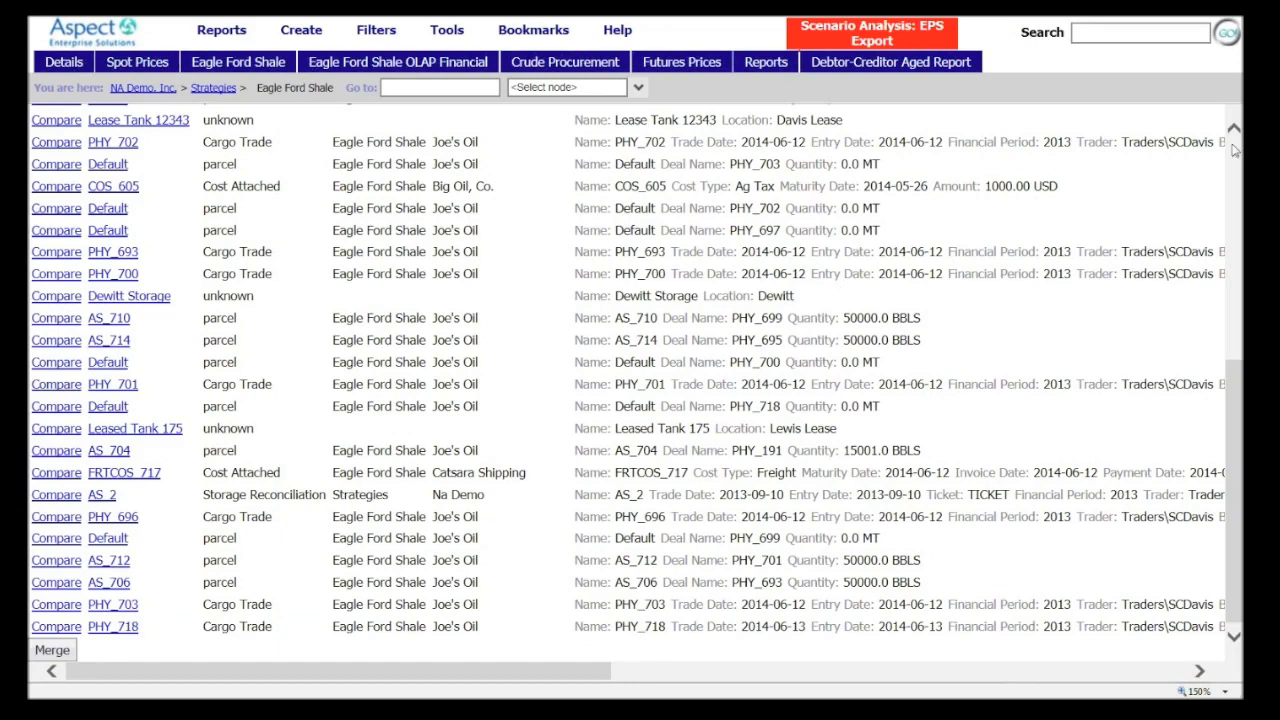
Exit Scenario Analysis mode and review the Eagle Ford Shale P&L, inventories and physical trades in standard mode
scroll(1234, 150, up, 5)
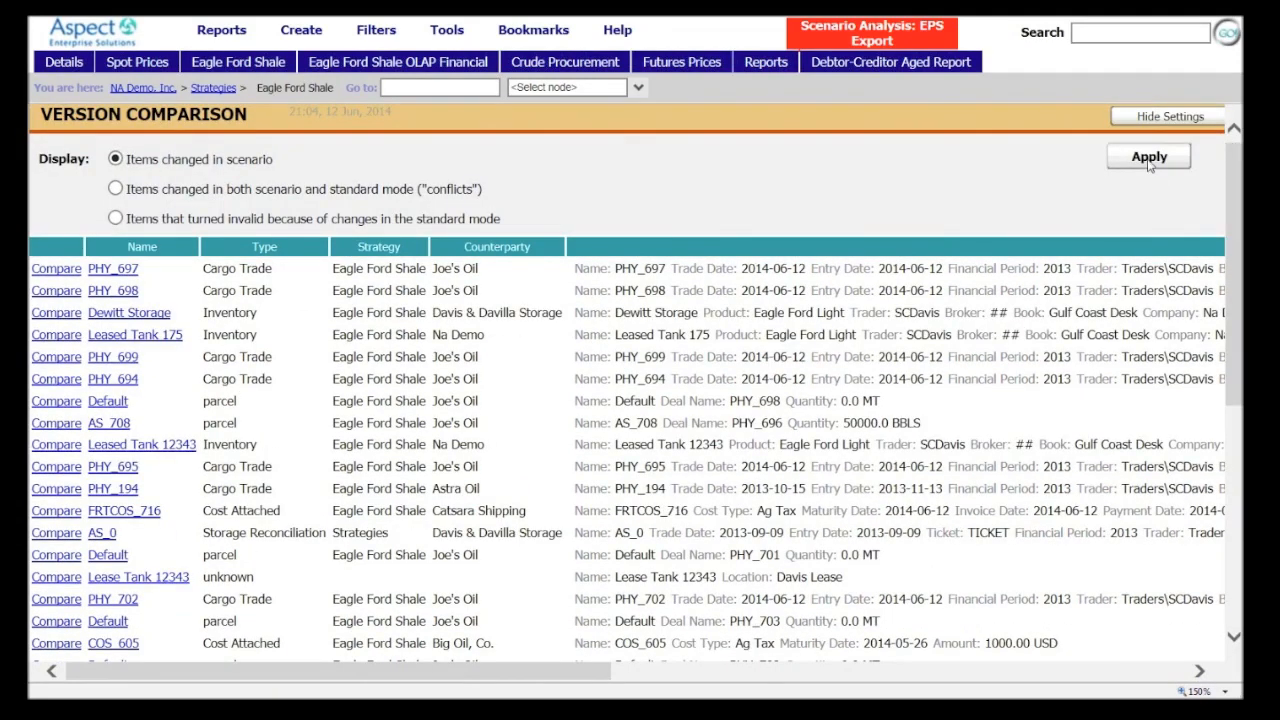
click(509, 36)
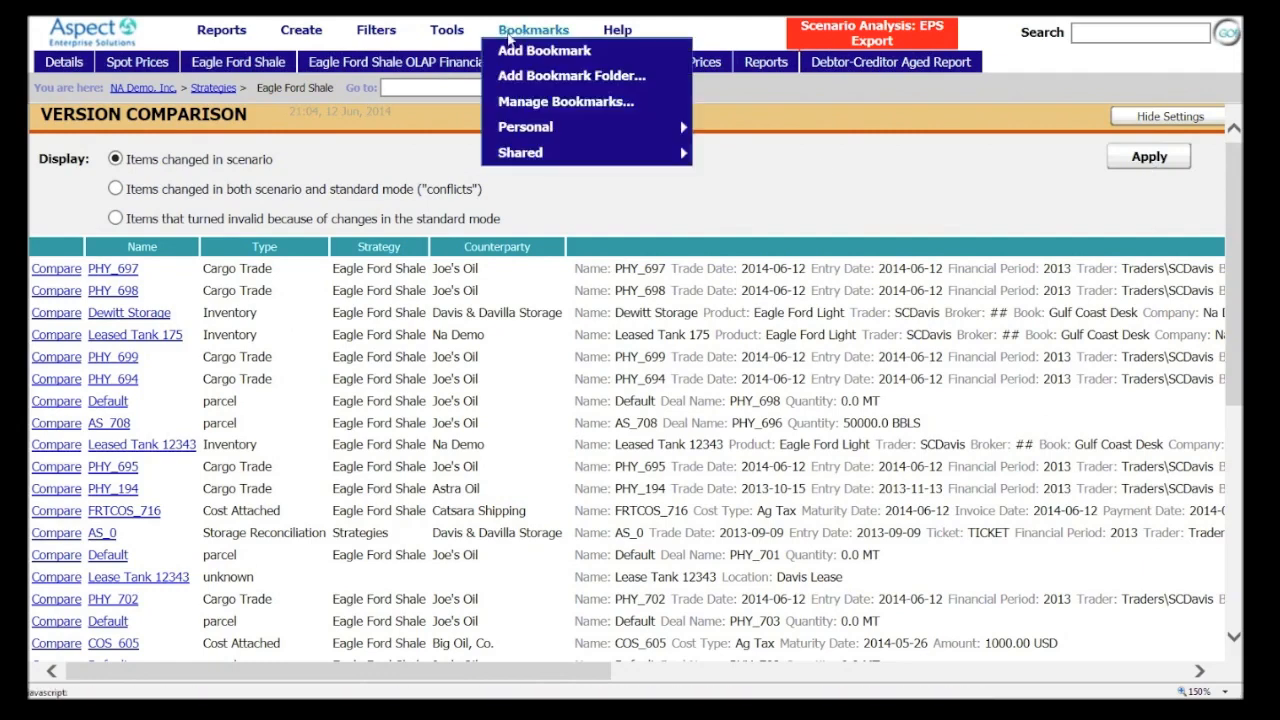
mouse_move(457, 34)
mouse_move(548, 178)
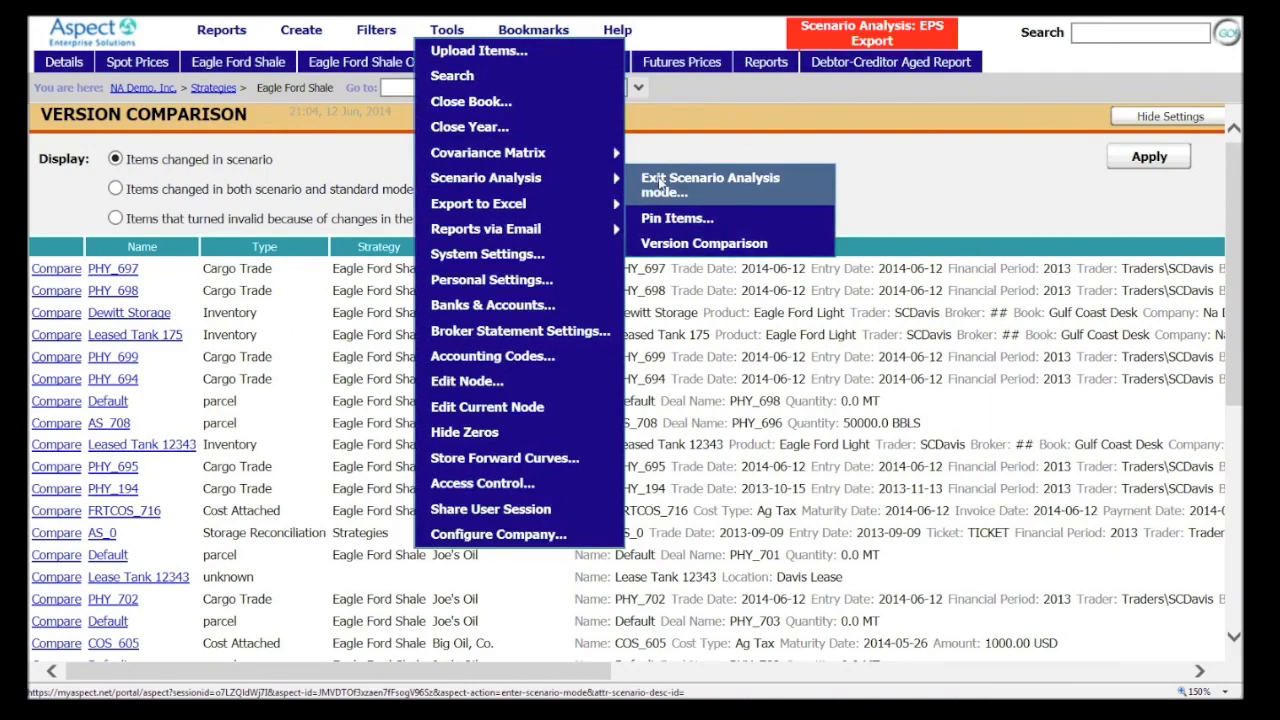
click(660, 183)
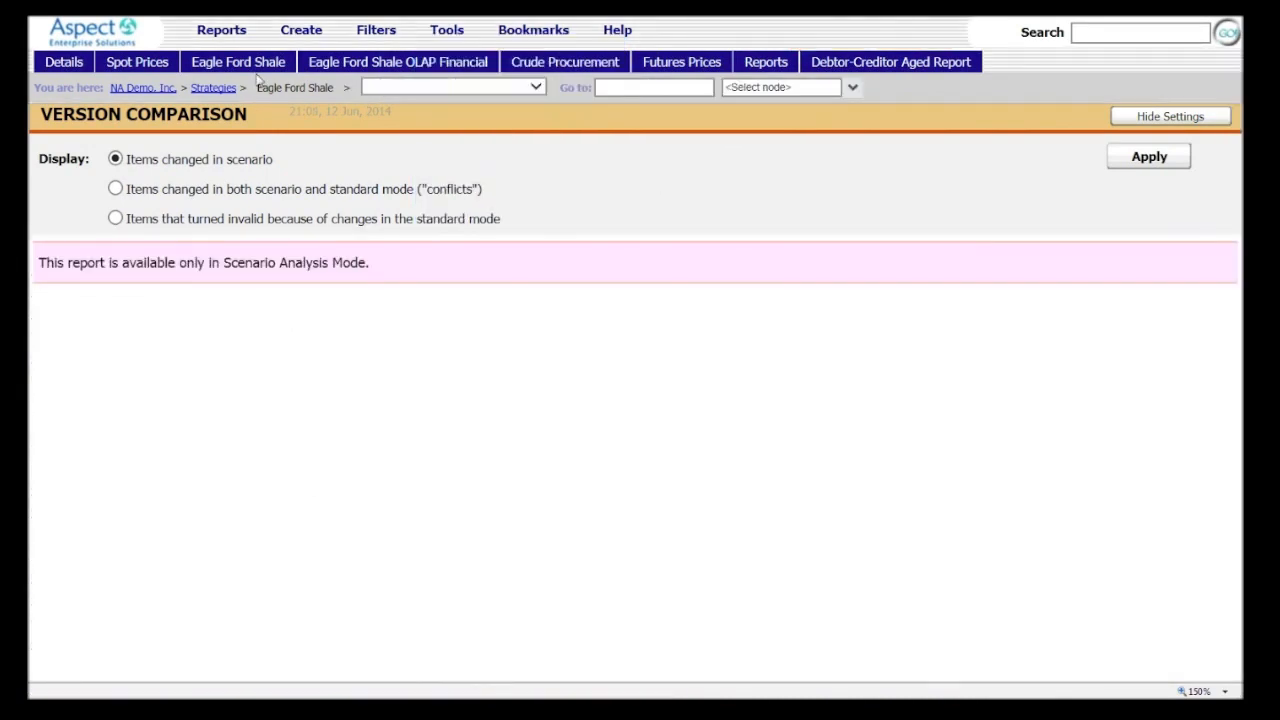
click(203, 64)
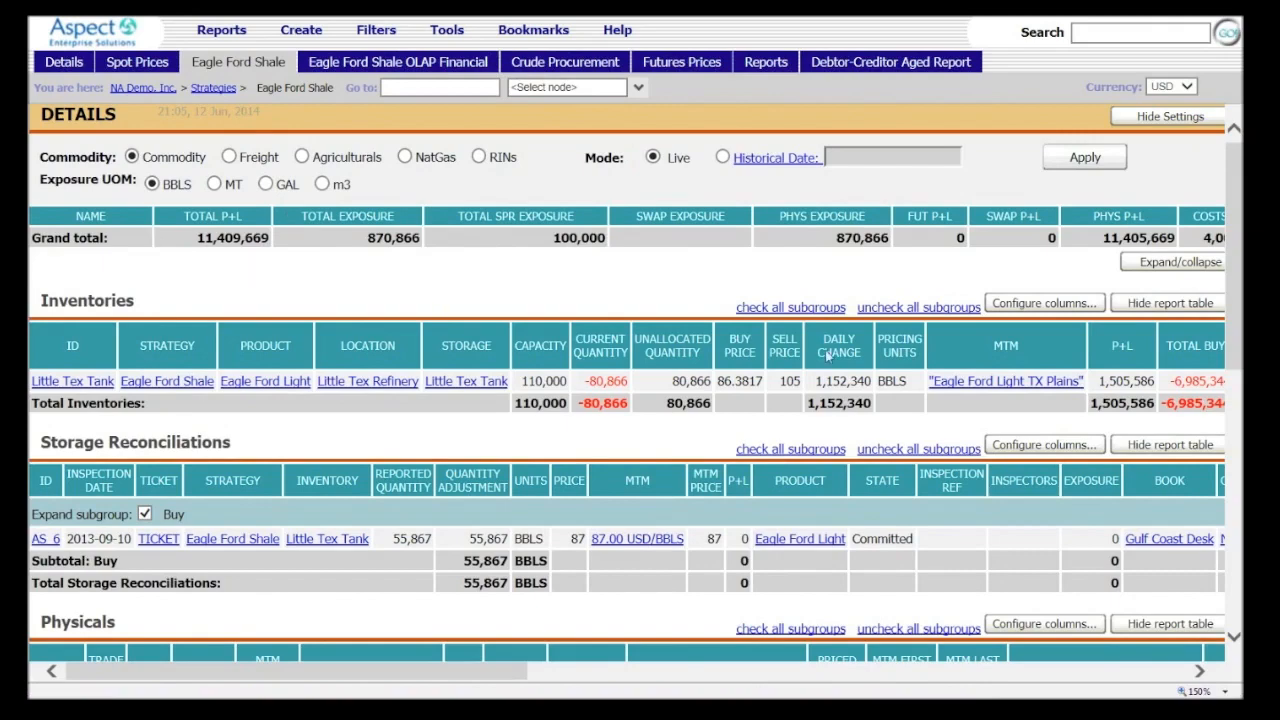
drag(1234, 299, 1157, 478)
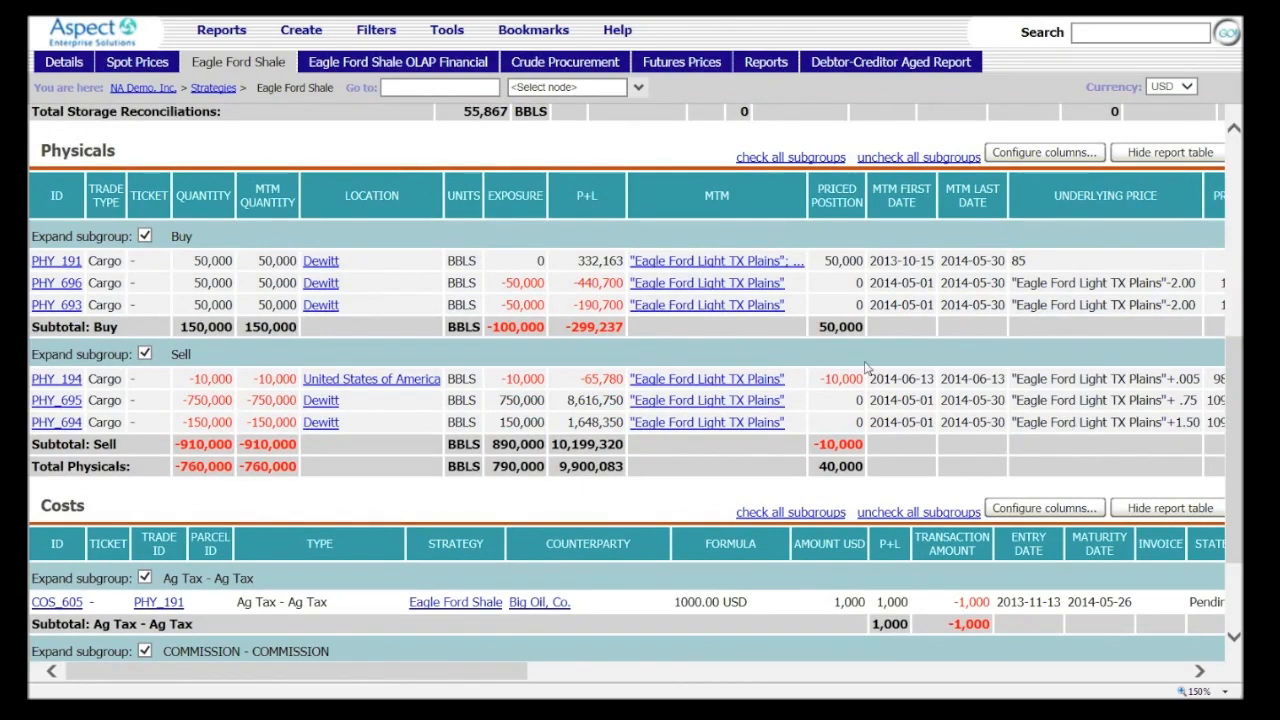
Open the Trading Scenarios Analysis report for Eagle Ford Shale
click(533, 30)
click(447, 30)
mouse_move(488, 180)
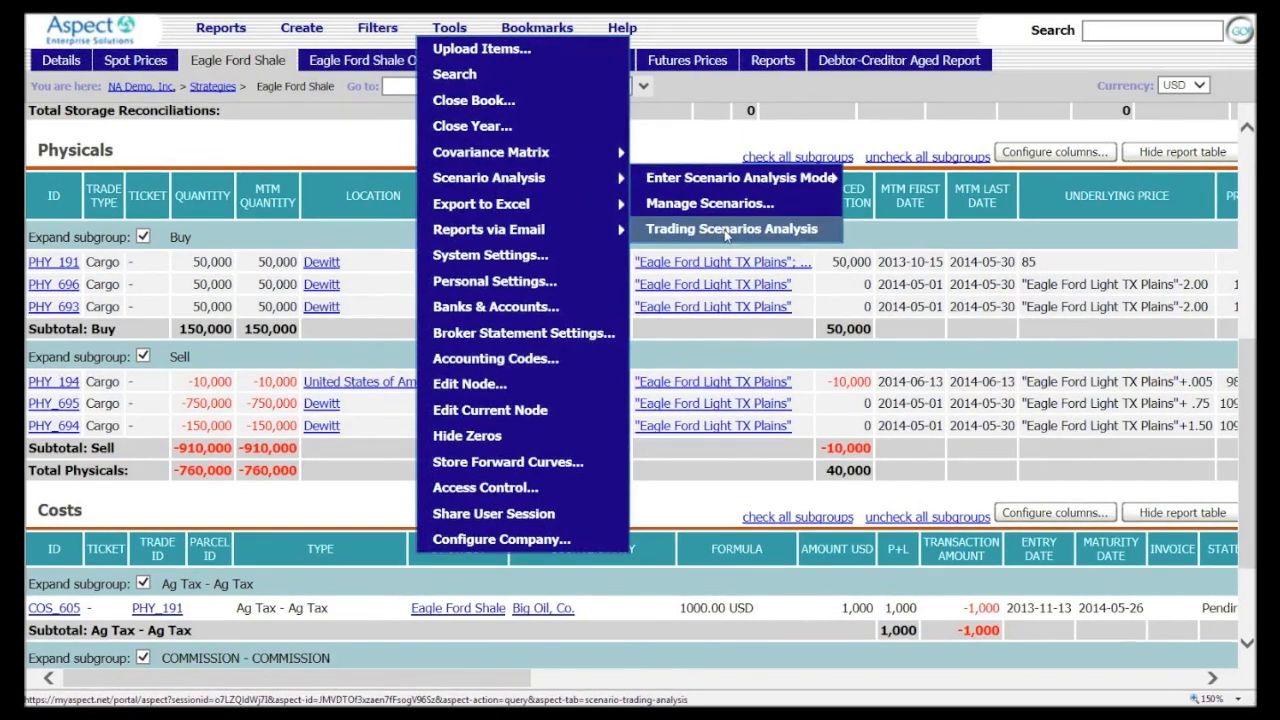
click(726, 230)
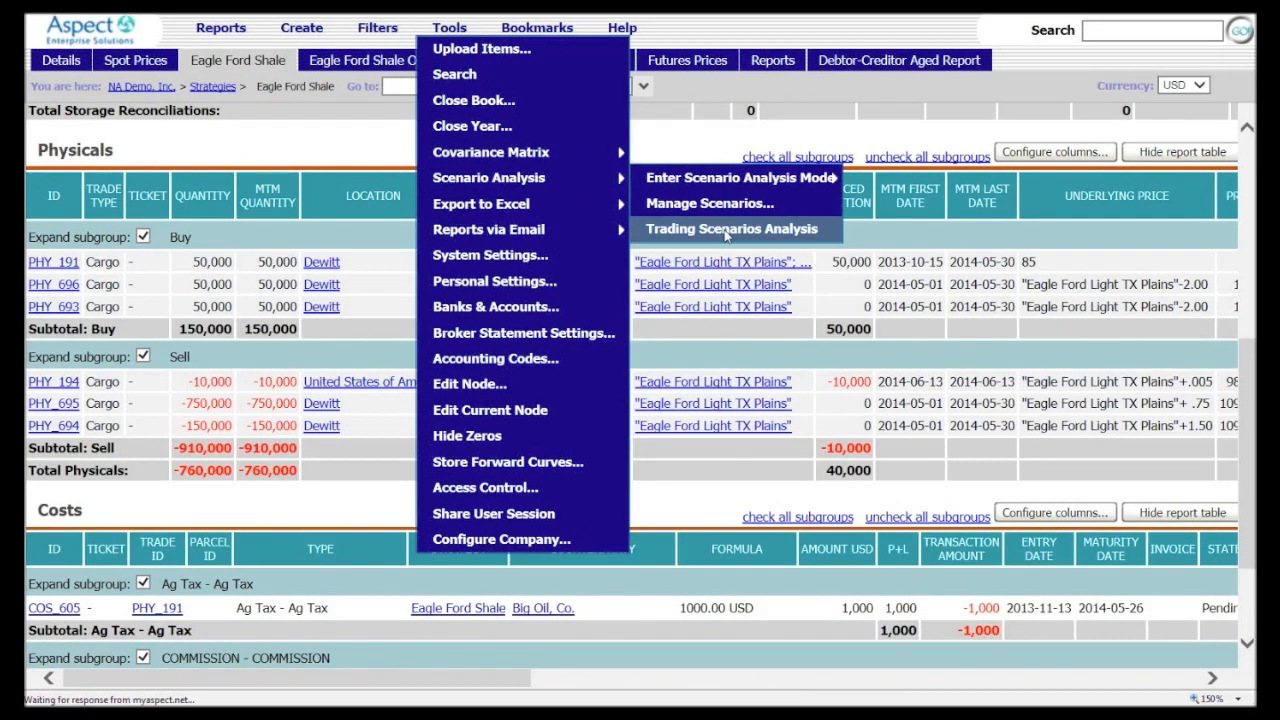